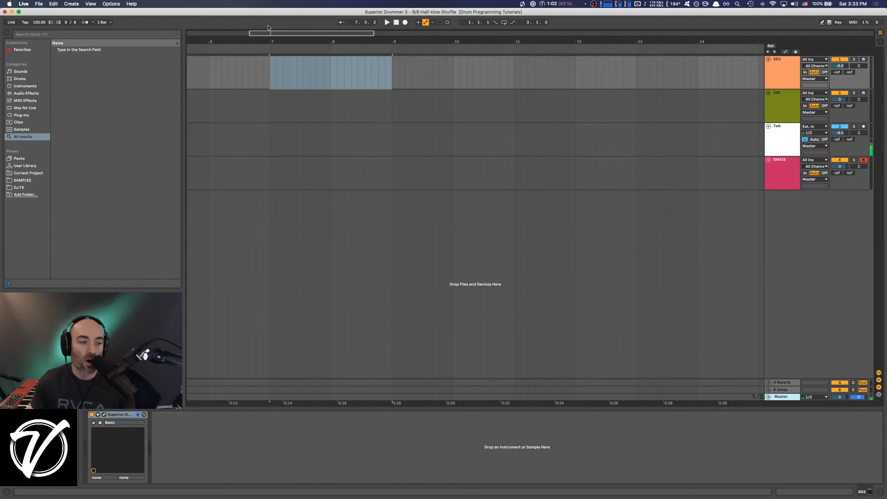
Step: Insert an empty one-bar MIDI clip in 9/8 on the SD3 track, spanning bar 7 to bar 8
{"action": "left_click", "coordinate": [270, 65]}
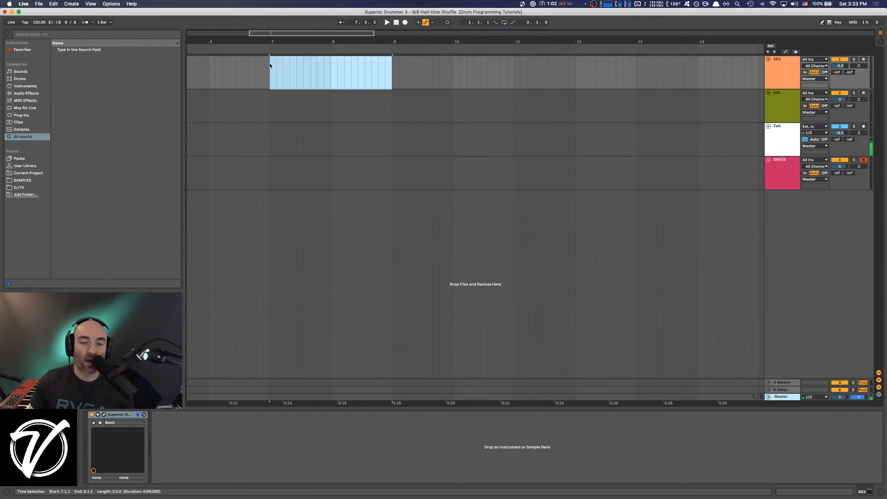
{"action": "left_click", "coordinate": [270, 66]}
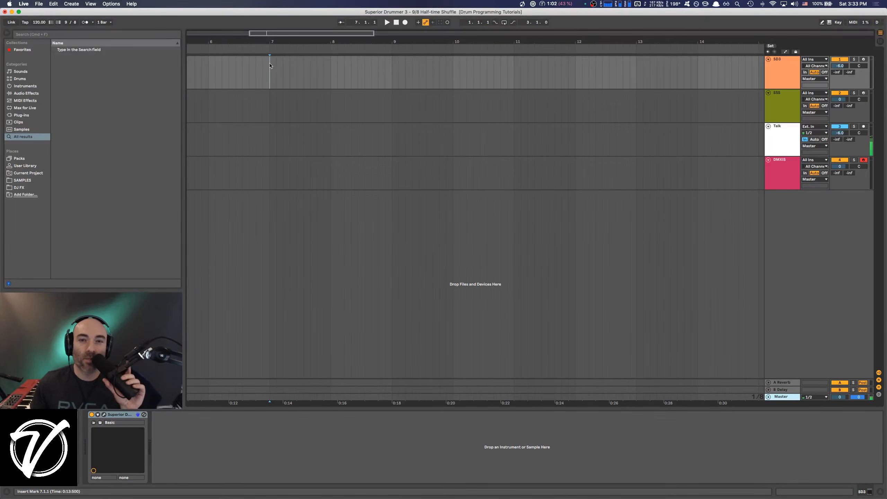
{"action": "left_click_drag", "start_coordinate": [270, 65], "coordinate": [331, 65]}
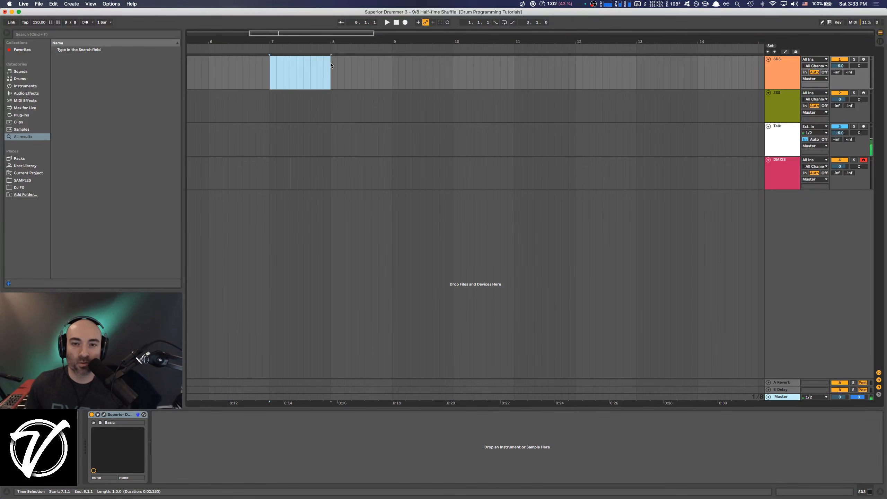
{"action": "left_click", "coordinate": [272, 71]}
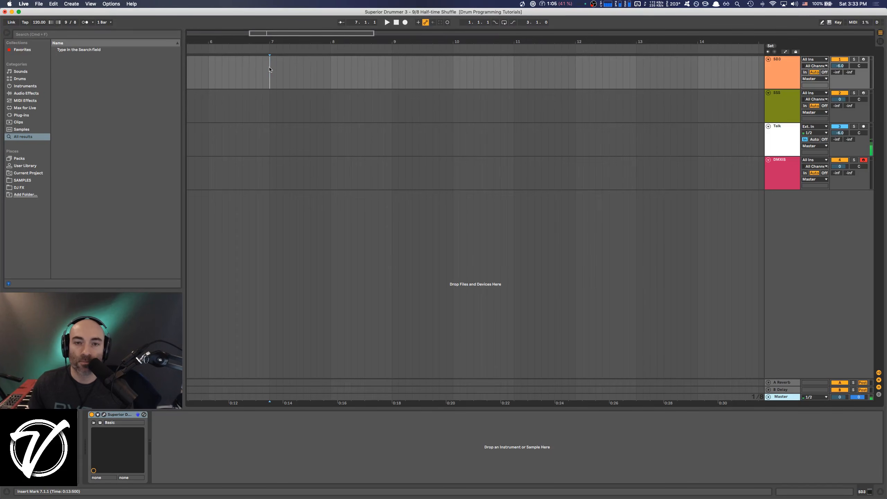
{"action": "left_click_drag", "start_coordinate": [270, 69], "coordinate": [332, 69]}
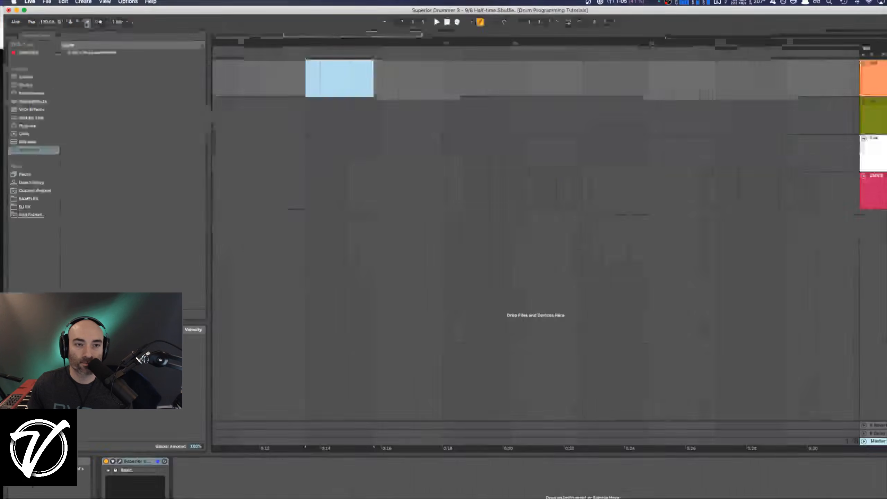
{"action": "left_click", "coordinate": [68, 21]}
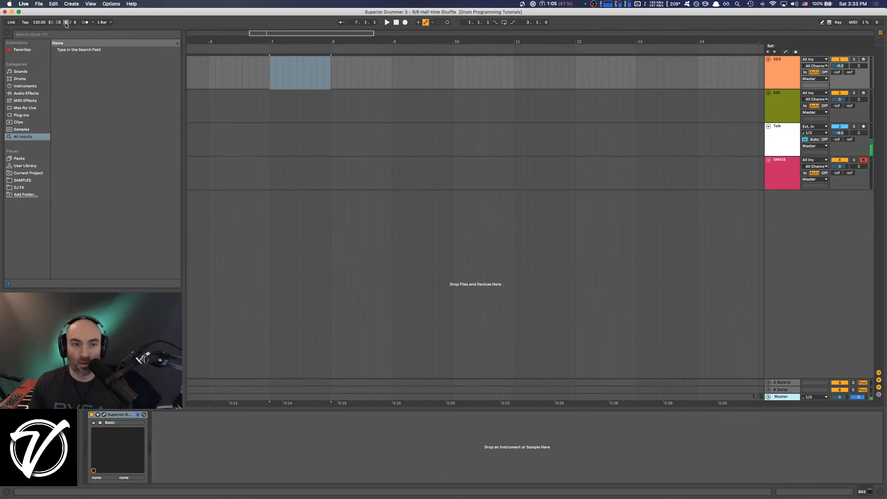
{"action": "type", "text": "/8"}
{"action": "left_click", "coordinate": [269, 71]}
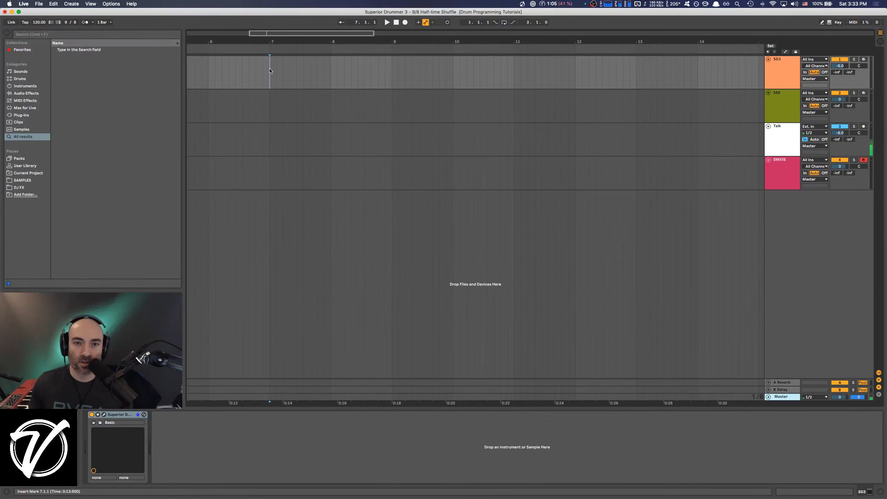
{"action": "left_click_drag", "start_coordinate": [269, 69], "coordinate": [330, 65]}
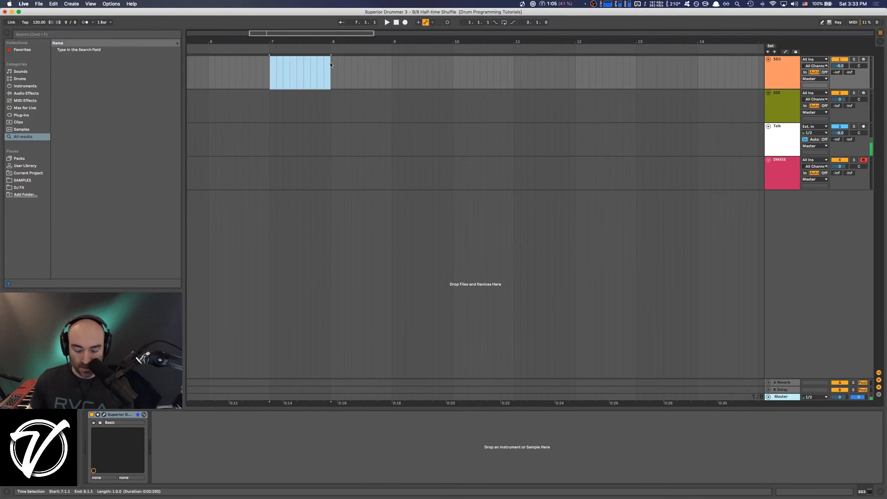
{"action": "key", "text": "super+shift+m"}
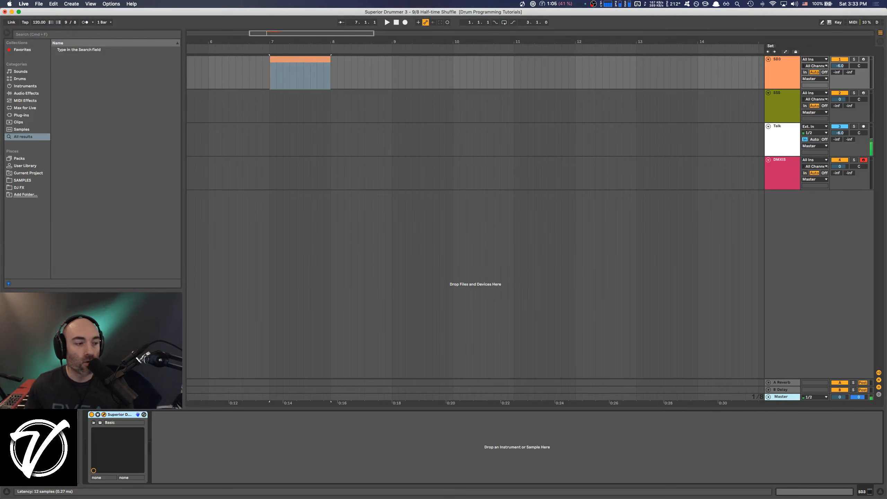
Step: Open the SD3 track's Superior Drummer window and add an empty MIDI block at bar 7 of its song track
{"action": "left_click", "coordinate": [104, 415]}
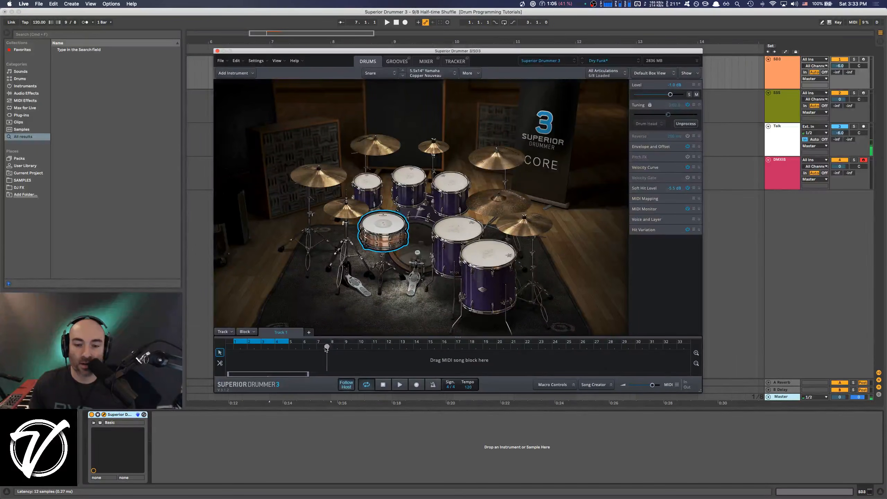
{"action": "left_click_drag", "start_coordinate": [327, 347], "coordinate": [317, 348]}
{"action": "right_click", "coordinate": [320, 358]}
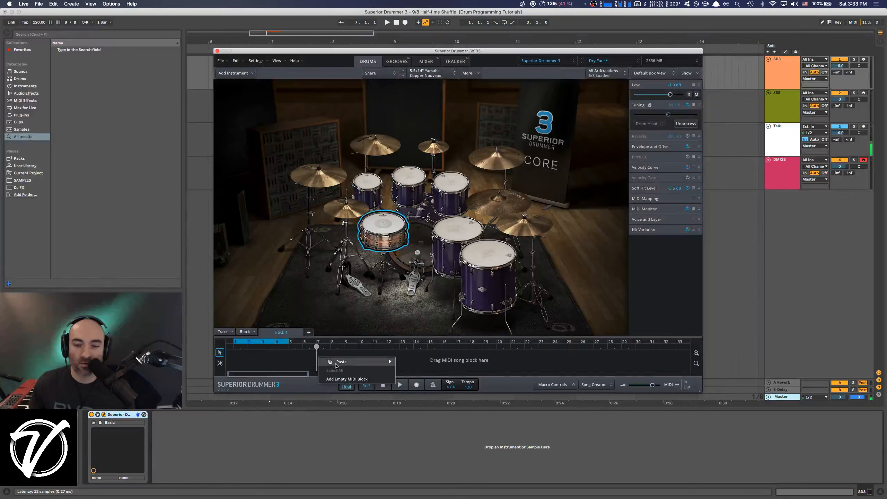
{"action": "left_click", "coordinate": [337, 379]}
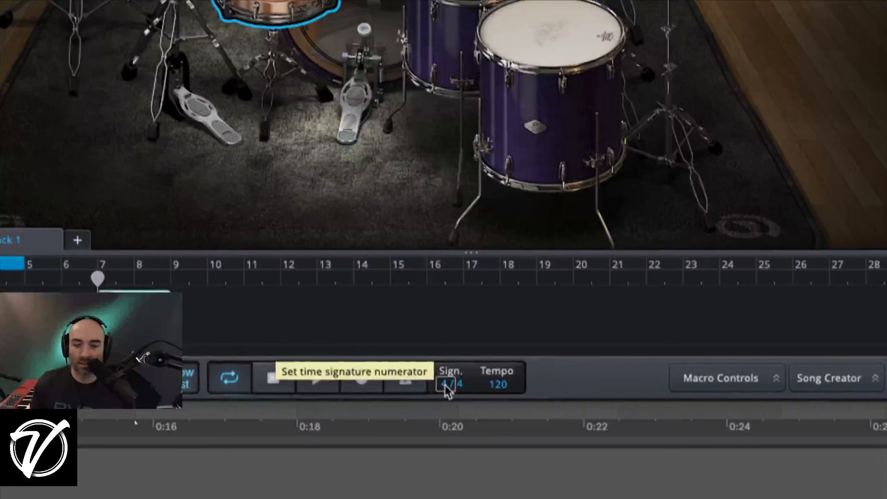
Step: Set Superior Drummer's time signature to 9/8
{"action": "double_click", "coordinate": [448, 386]}
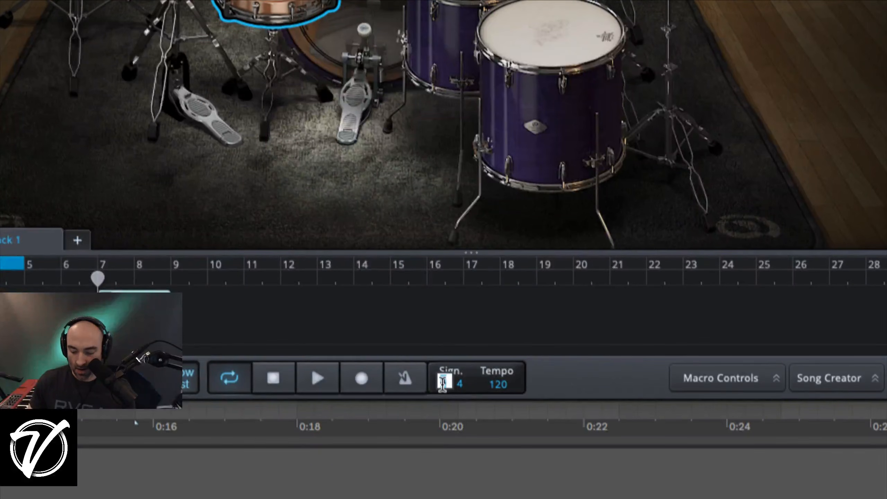
{"action": "type", "text": "9"}
{"action": "key", "text": "Return"}
{"action": "left_click", "coordinate": [457, 384]}
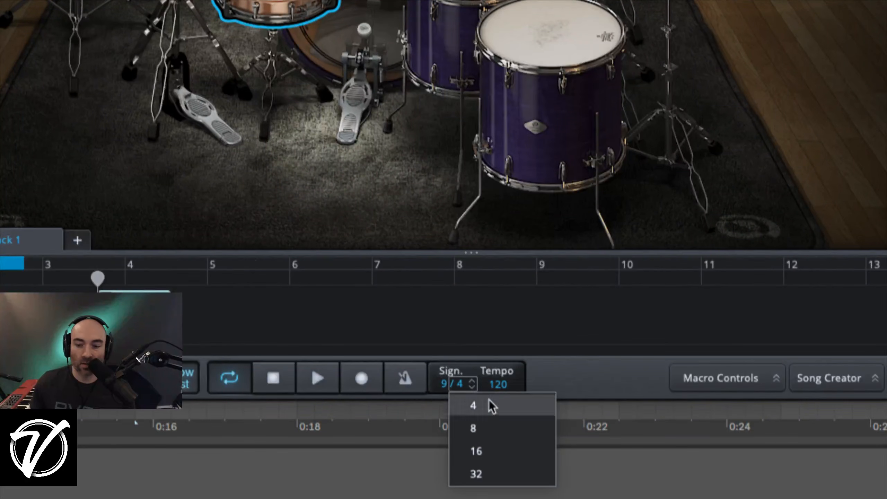
{"action": "left_click", "coordinate": [488, 429]}
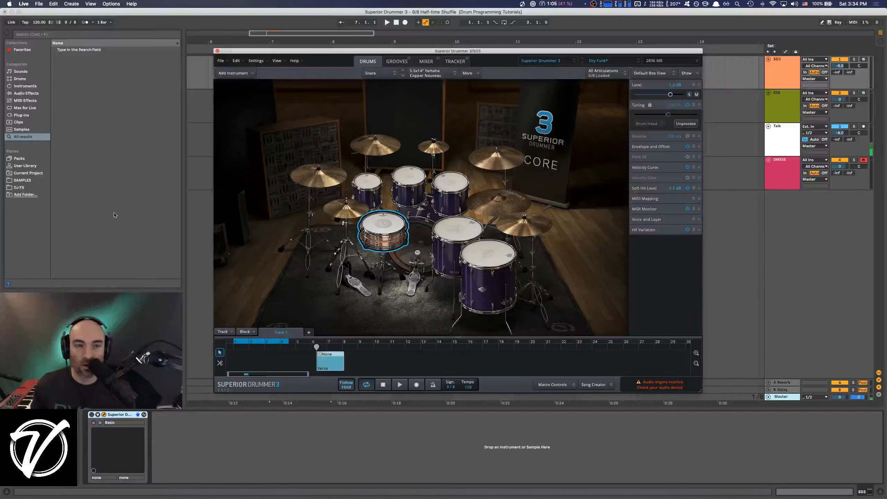
Step: Set the Live project tempo to 160 BPM and match Superior Drummer's song track tempo to it
{"action": "left_click", "coordinate": [39, 22]}
{"action": "type", "text": "160"}
{"action": "key", "text": "Return"}
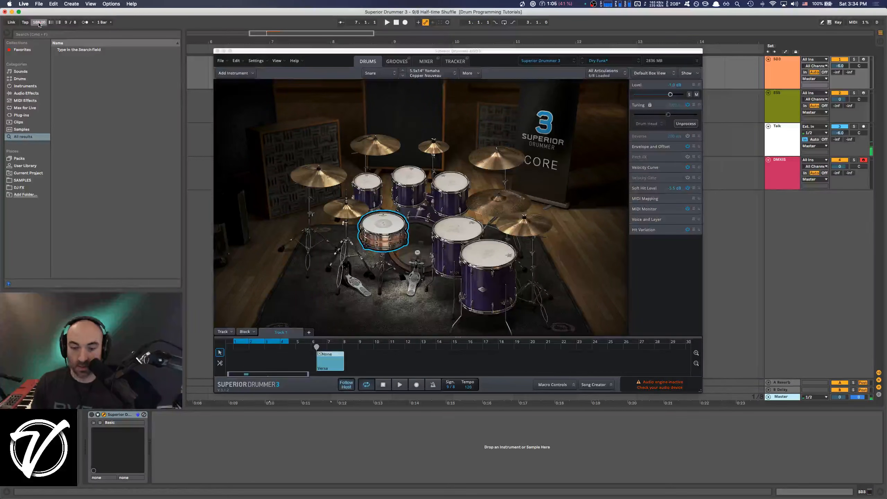
{"action": "left_click", "coordinate": [468, 387]}
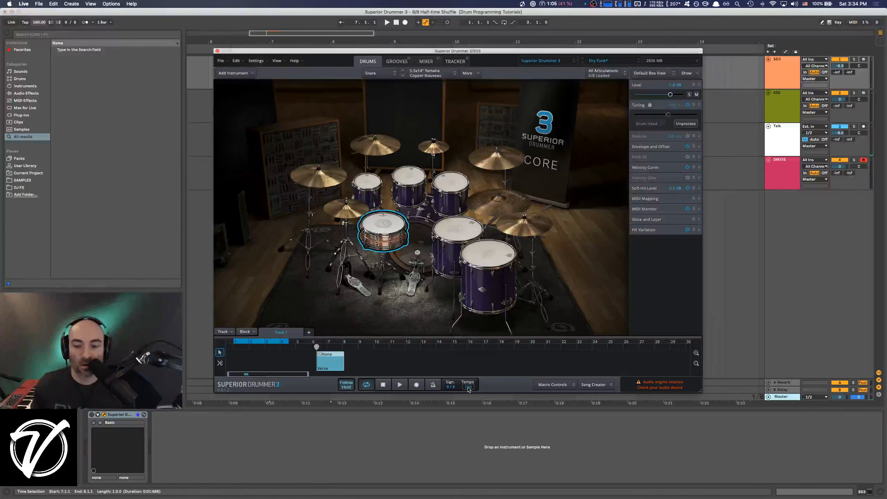
{"action": "double_click", "coordinate": [469, 389]}
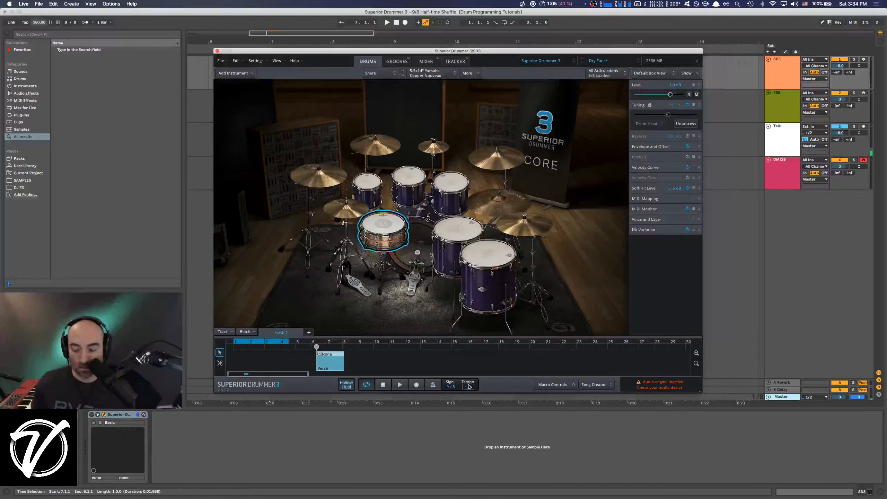
{"action": "key", "text": "Return"}
Step: Close the Superior Drummer window and check the audio device settings in Live's preferences
{"action": "left_click", "coordinate": [445, 446]}
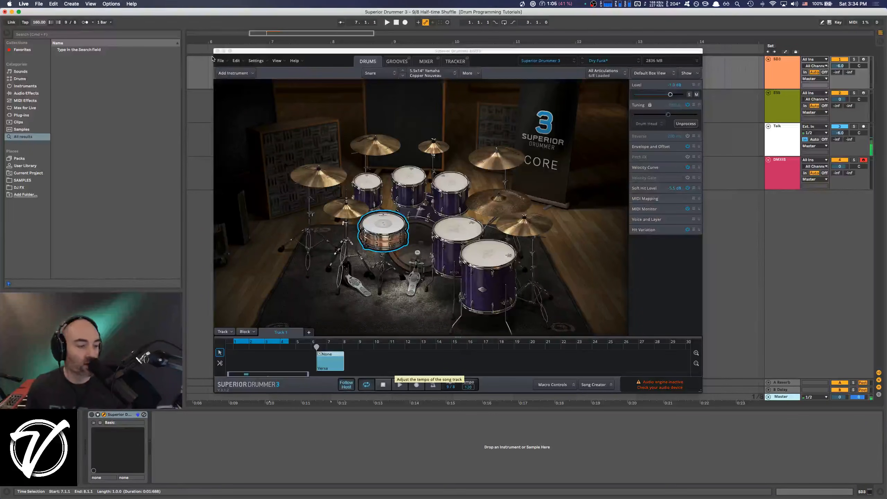
{"action": "left_click", "coordinate": [217, 51]}
{"action": "left_click", "coordinate": [270, 78]}
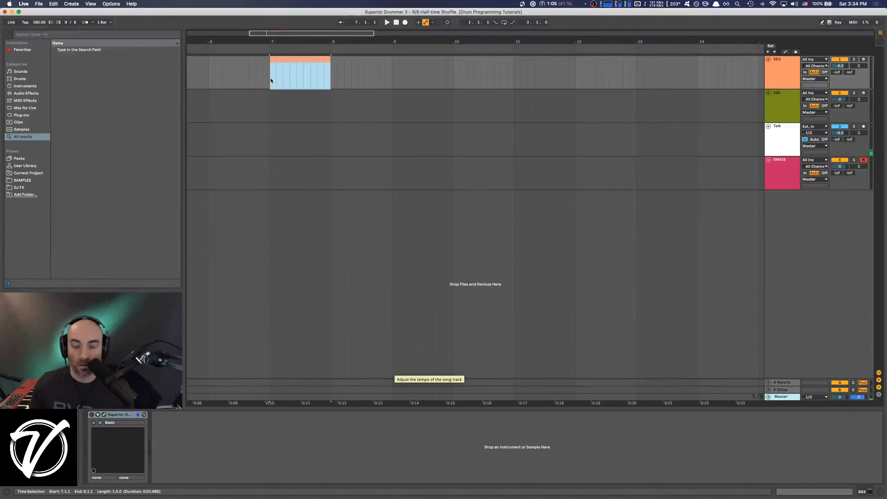
{"action": "key", "text": "super+comma"}
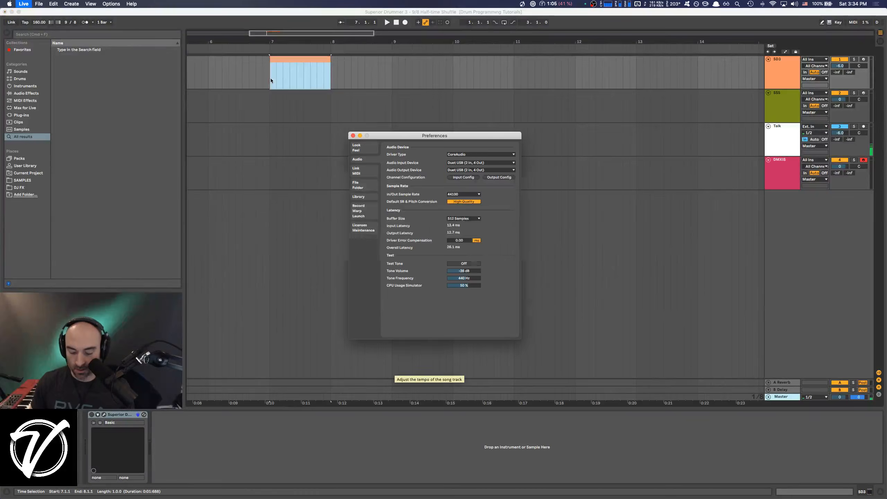
{"action": "left_click", "coordinate": [353, 136]}
{"action": "double_click", "coordinate": [289, 60]}
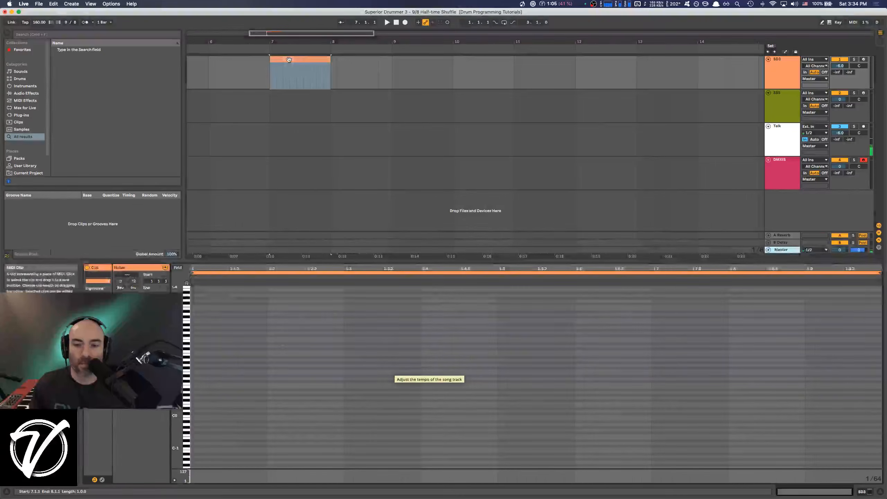
{"action": "left_click", "coordinate": [316, 352]}
{"action": "key", "text": "shift+Tab"}
{"action": "left_click_drag", "start_coordinate": [421, 381], "coordinate": [424, 377]}
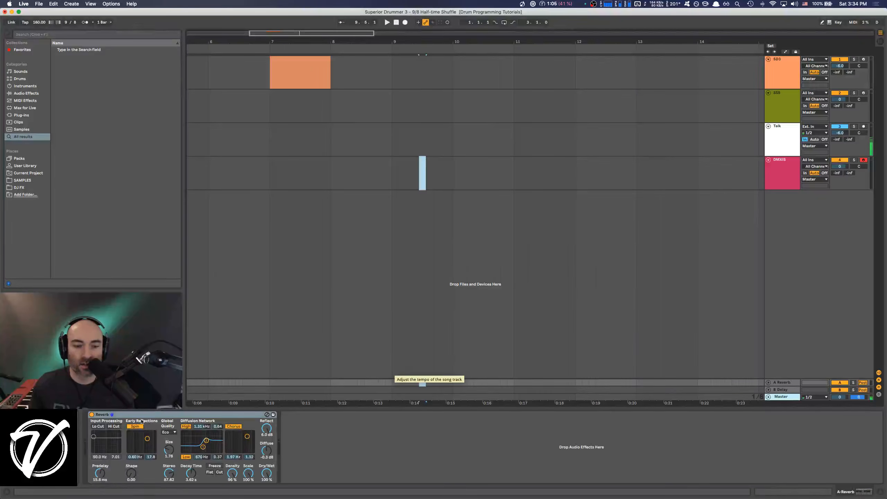
Step: Reopen Superior Drummer from the SD3 track and open its MIDI block in the Grid Editor
{"action": "left_click", "coordinate": [271, 75]}
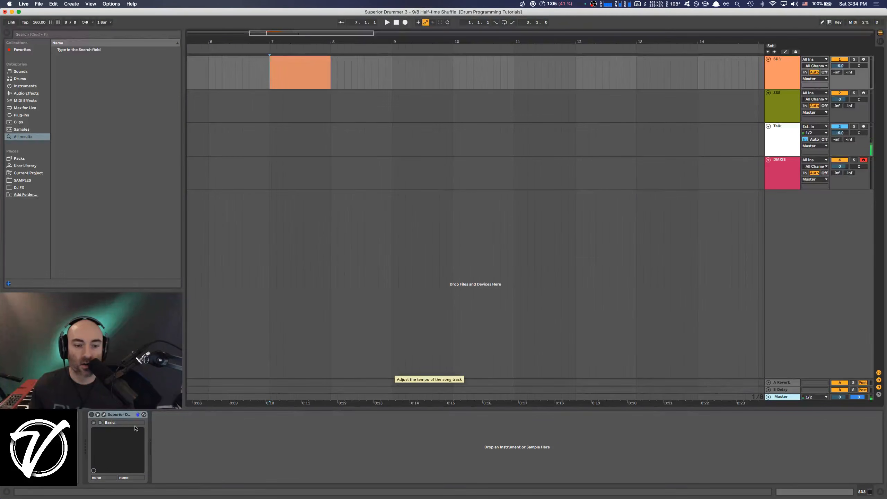
{"action": "left_click", "coordinate": [104, 414]}
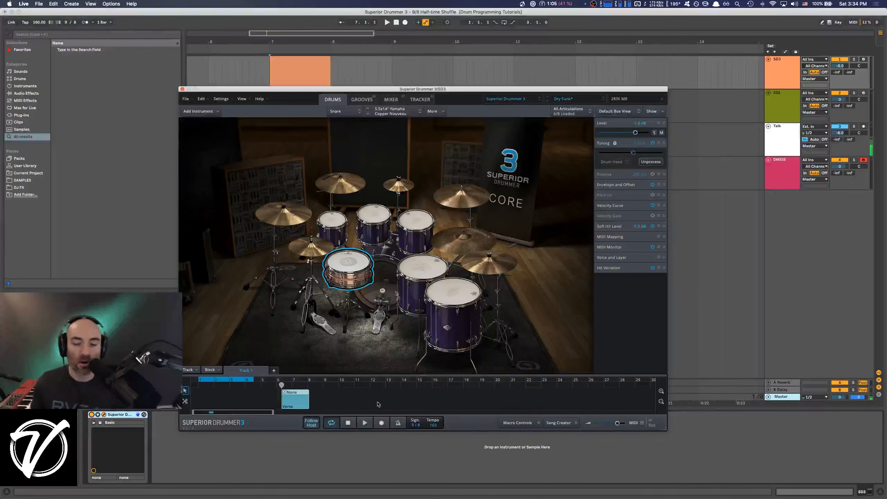
{"action": "double_click", "coordinate": [296, 396]}
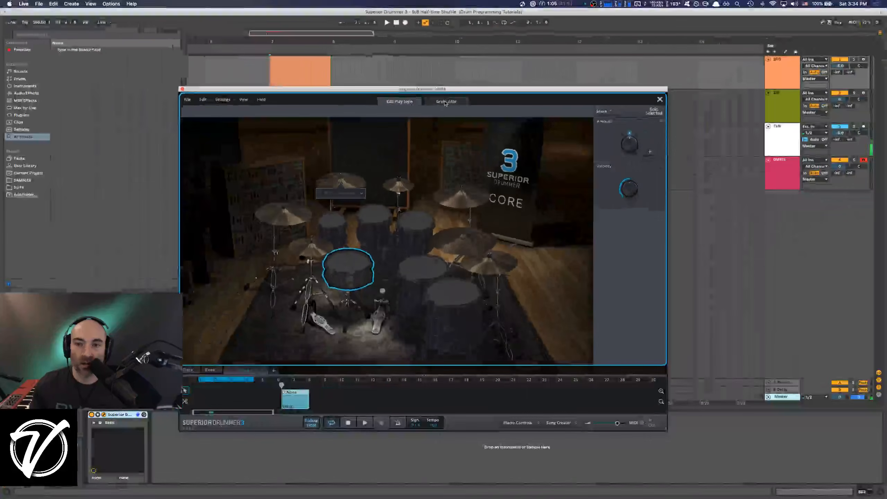
{"action": "left_click", "coordinate": [445, 102]}
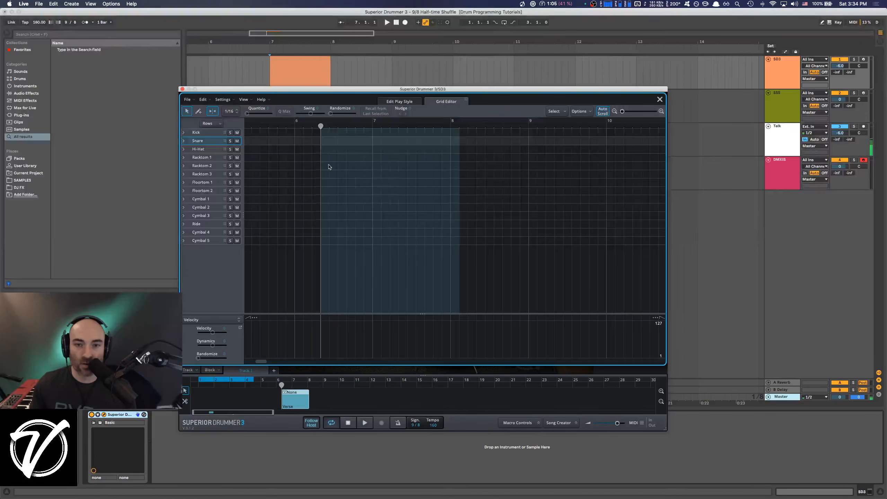
Step: Expand the Kick, Hi-Hat and Snare rows into their articulations and audition the snare sounds, including Sidestick and Rim Only
{"action": "left_click", "coordinate": [184, 132]}
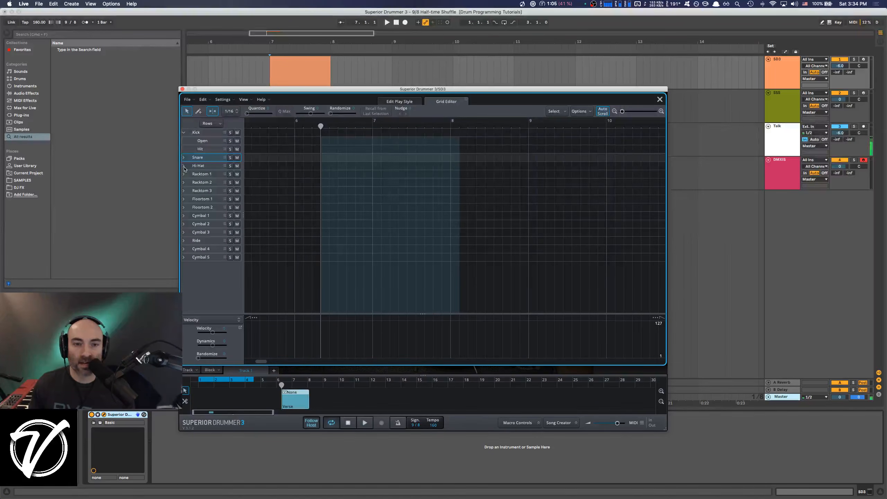
{"action": "left_click", "coordinate": [183, 165]}
{"action": "left_click", "coordinate": [183, 157]}
{"action": "left_click", "coordinate": [211, 159]}
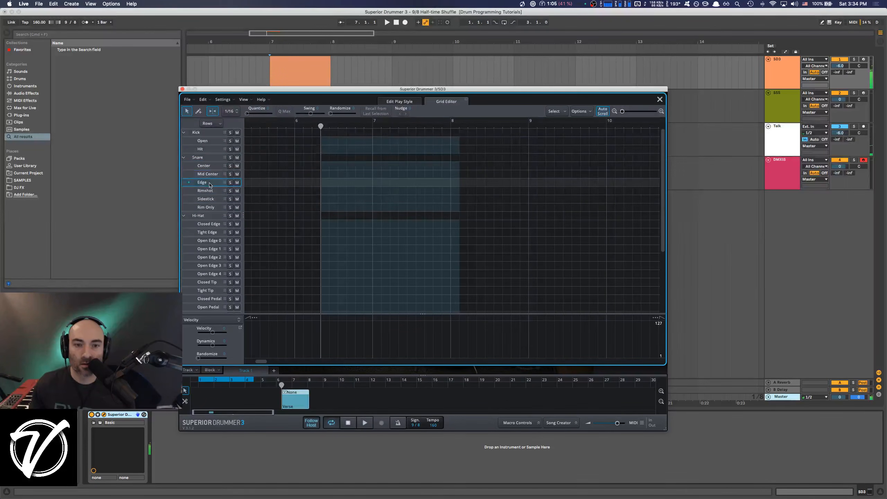
{"action": "left_click", "coordinate": [208, 201]}
{"action": "left_click", "coordinate": [210, 209]}
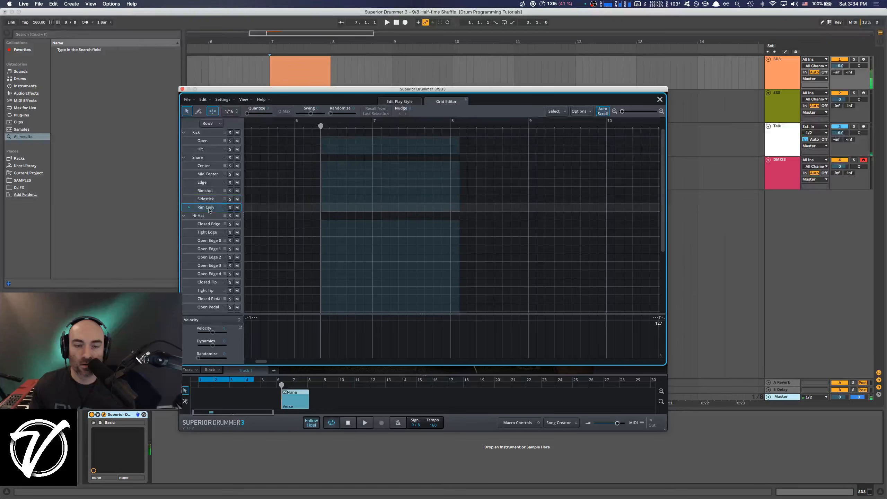
Step: Draw a run of Mid Center snare notes plus scattered Edge and Rimshot notes, and compare the Snare row collapsed and expanded
{"action": "left_click", "coordinate": [199, 111]}
{"action": "mouse_move", "coordinate": [325, 166]}
{"action": "left_mouse_down"}
{"action": "mouse_move", "coordinate": [370, 199]}
{"action": "mouse_move", "coordinate": [378, 174]}
{"action": "left_mouse_up"}
{"action": "left_click", "coordinate": [338, 182]}
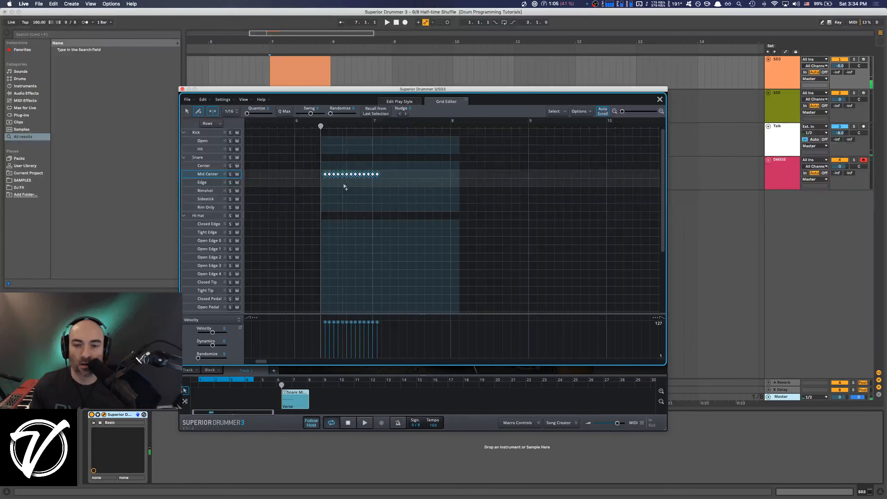
{"action": "left_click", "coordinate": [355, 191]}
{"action": "left_click", "coordinate": [368, 182]}
{"action": "left_click", "coordinate": [395, 191]}
{"action": "left_click", "coordinate": [398, 174]}
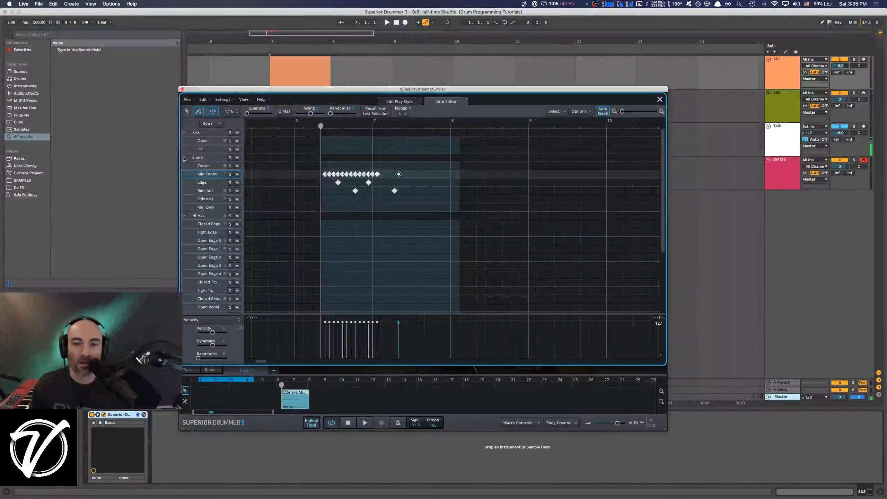
{"action": "left_click", "coordinate": [184, 158]}
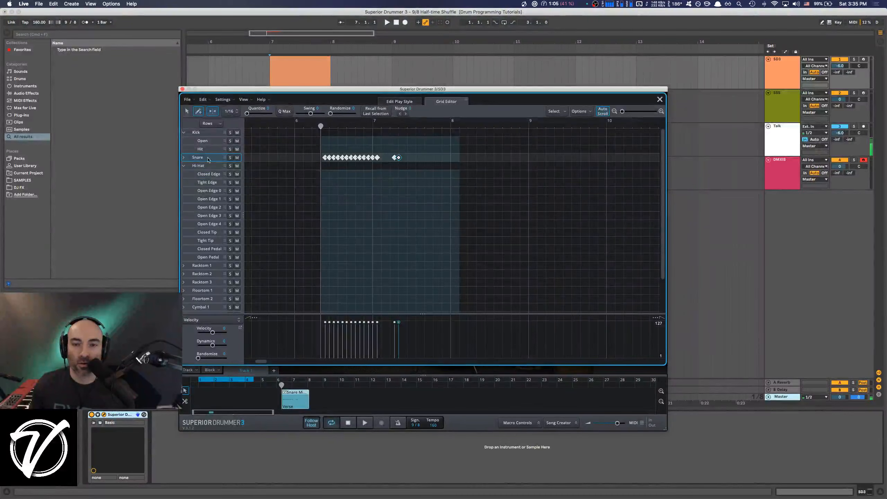
{"action": "left_click", "coordinate": [184, 158]}
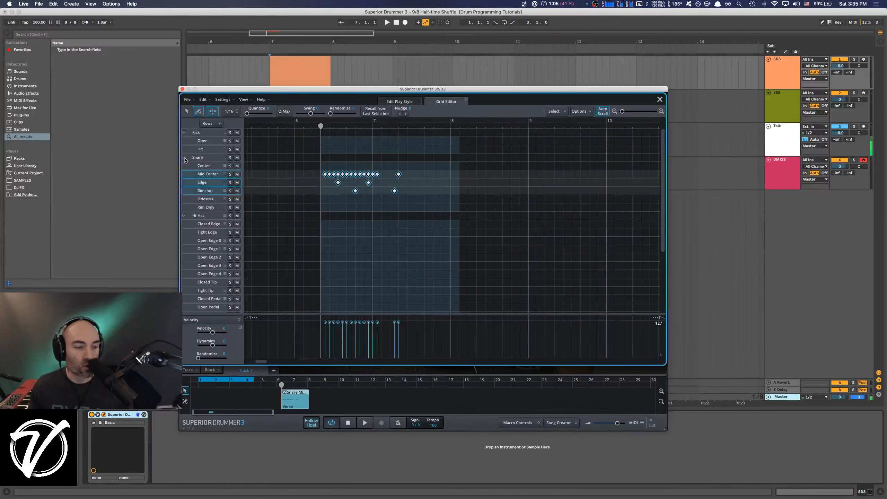
Step: Delete all the trial snare notes and place the emptied MIDI block so it spans bars 7 and 8
{"action": "left_click", "coordinate": [187, 111]}
{"action": "left_click_drag", "start_coordinate": [312, 161], "coordinate": [415, 204]}
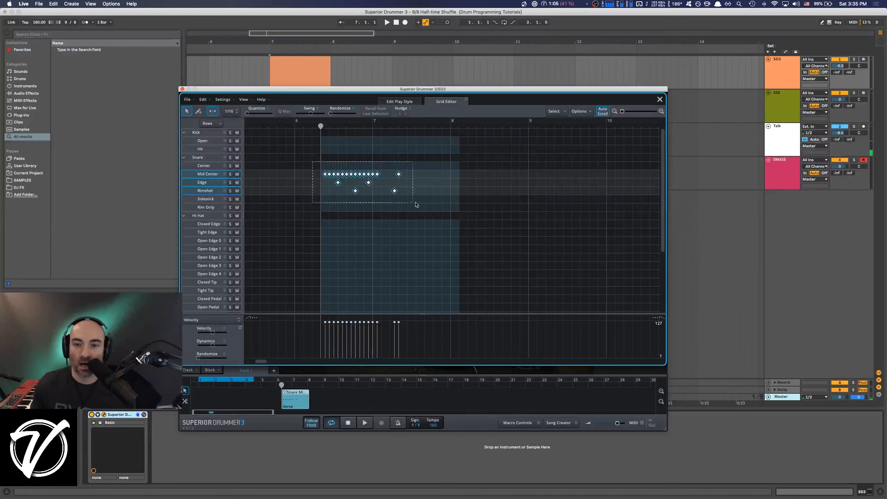
{"action": "right_click", "coordinate": [394, 191]}
{"action": "left_click", "coordinate": [413, 231]}
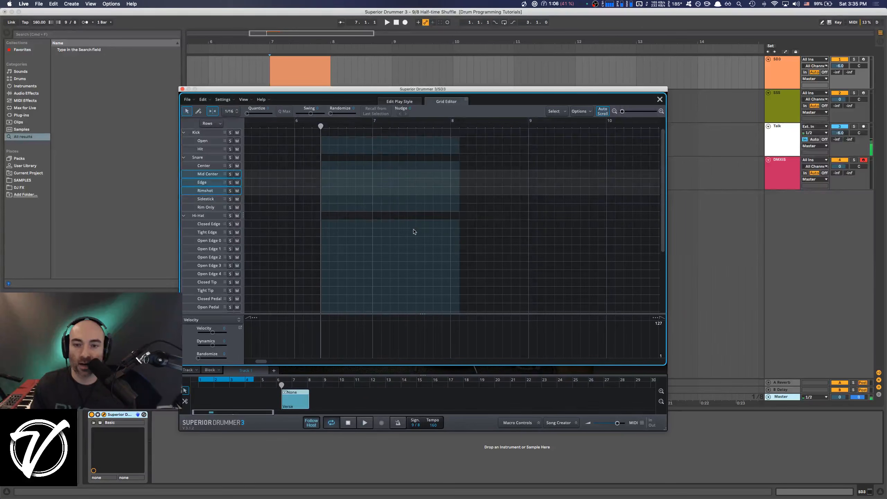
{"action": "left_click", "coordinate": [198, 111]}
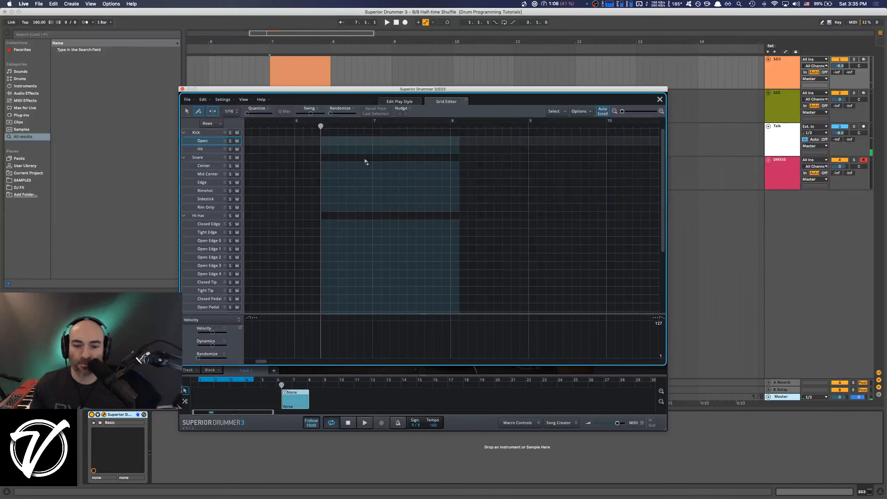
{"action": "left_click_drag", "start_coordinate": [299, 394], "coordinate": [324, 393]}
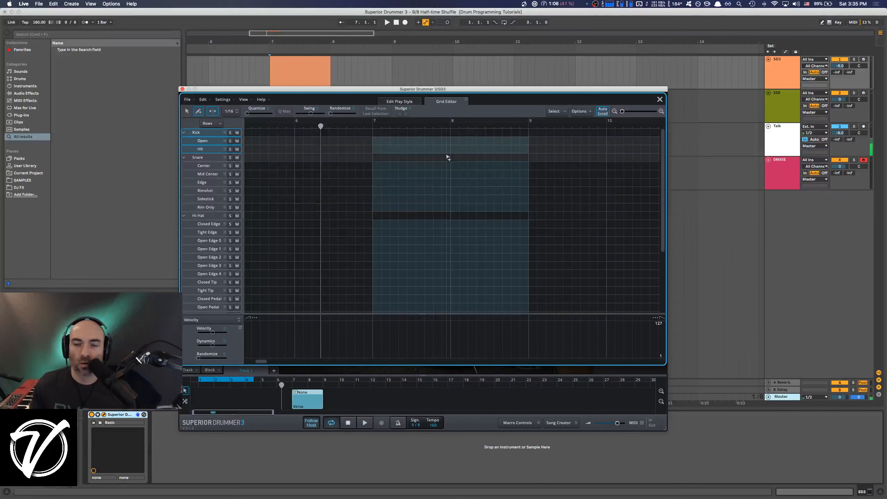
Step: Draw Kick Open notes at 7.1 and 7.5 and Snare Center notes at 7.3, 7.7 and 7.9
{"action": "scroll", "coordinate": [453, 155], "scroll_direction": "right", "scroll_amount": 3}
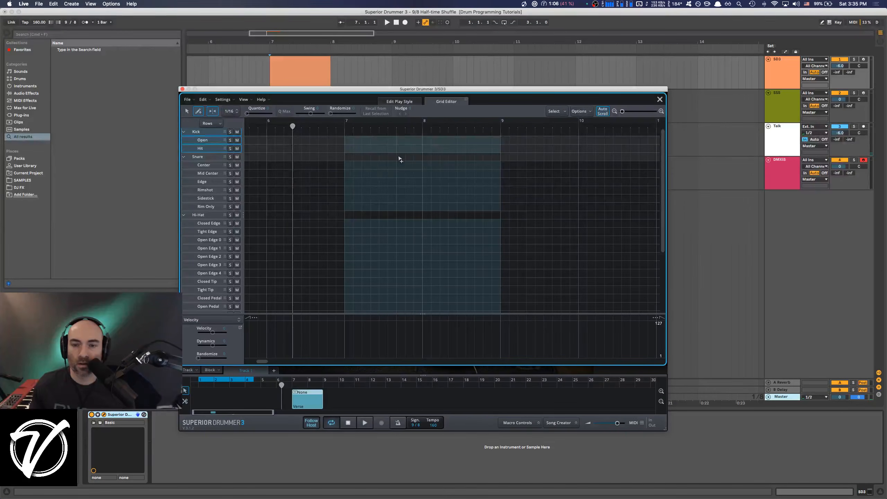
{"action": "scroll", "coordinate": [398, 159], "scroll_direction": "up", "scroll_amount": 5}
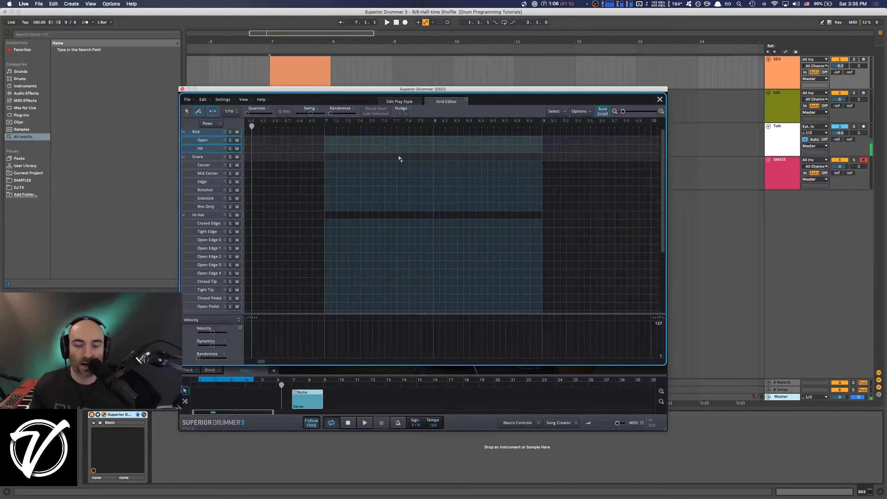
{"action": "scroll", "coordinate": [400, 159], "scroll_direction": "up", "scroll_amount": 2}
{"action": "scroll", "coordinate": [400, 159], "scroll_direction": "up", "scroll_amount": 1}
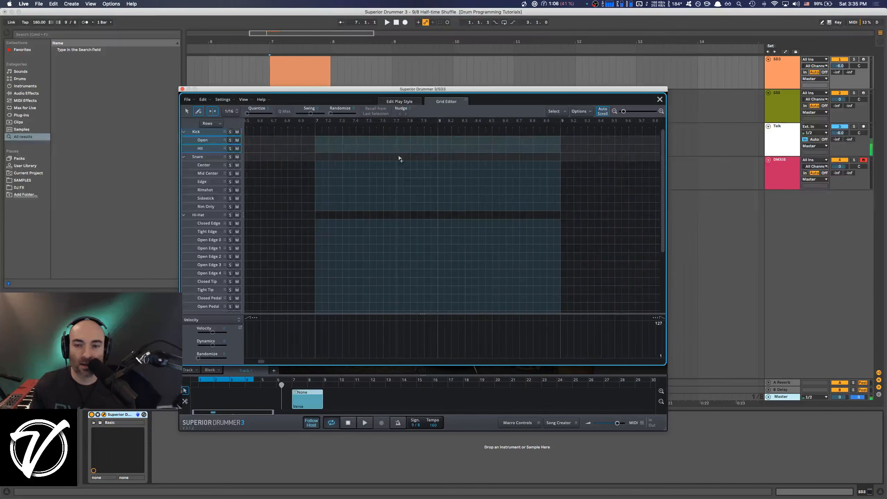
{"action": "scroll", "coordinate": [401, 160], "scroll_direction": "up", "scroll_amount": 1}
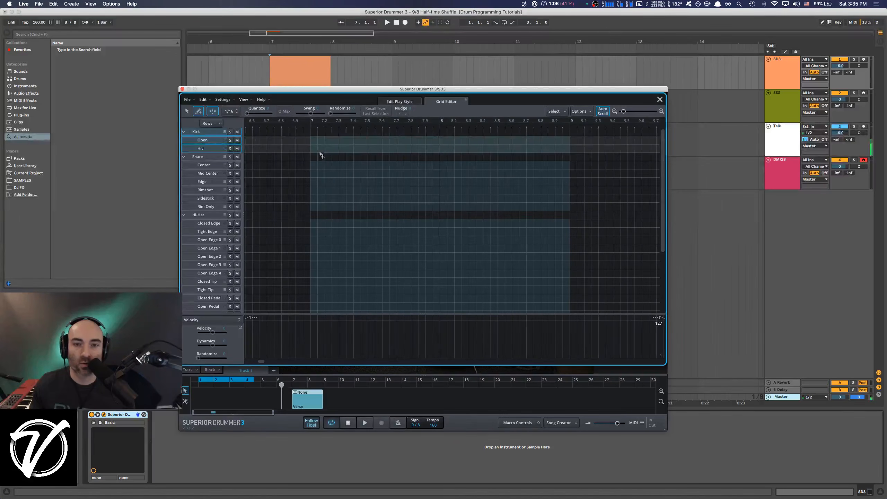
{"action": "left_click", "coordinate": [310, 140]}
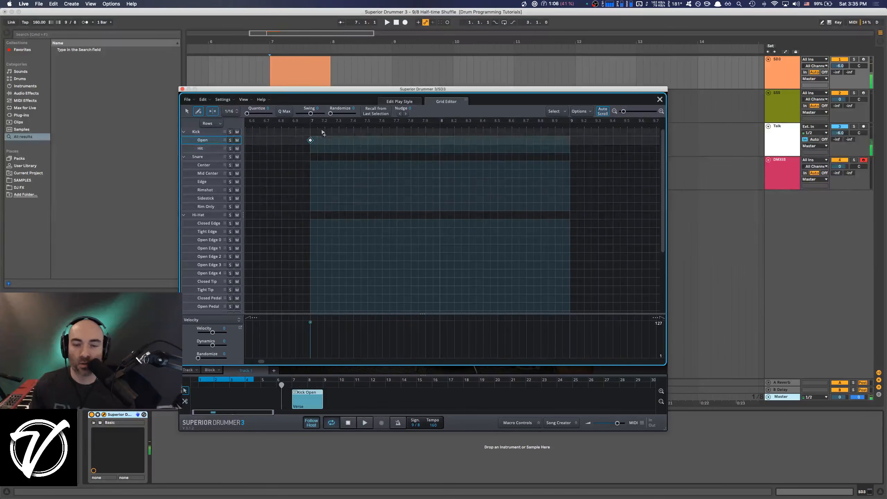
{"action": "left_click", "coordinate": [338, 140]}
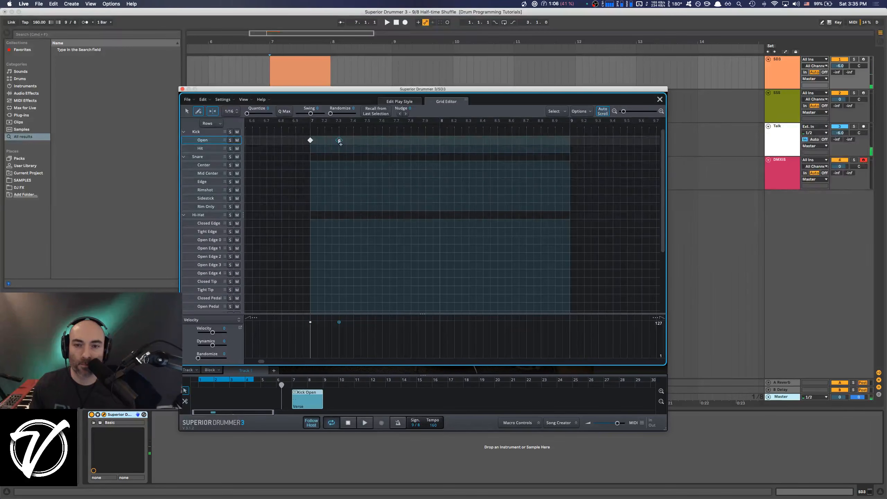
{"action": "left_click", "coordinate": [338, 140]}
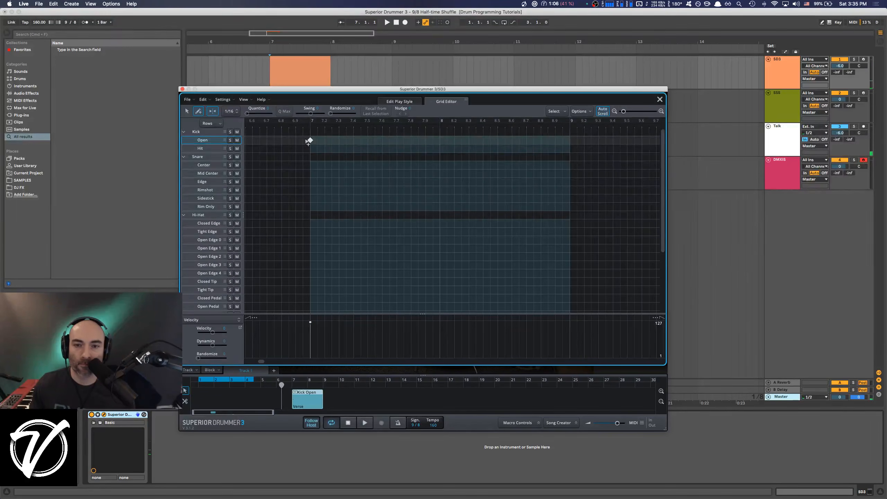
{"action": "left_click", "coordinate": [368, 140]}
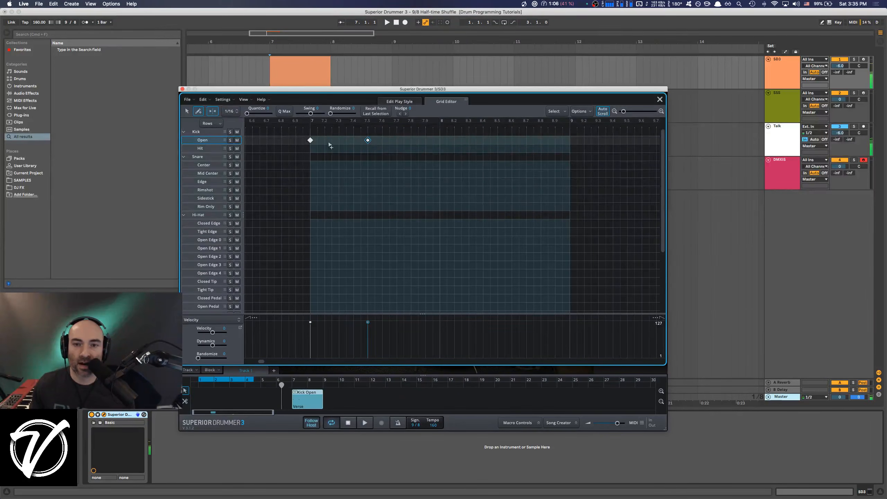
{"action": "left_click", "coordinate": [339, 165]}
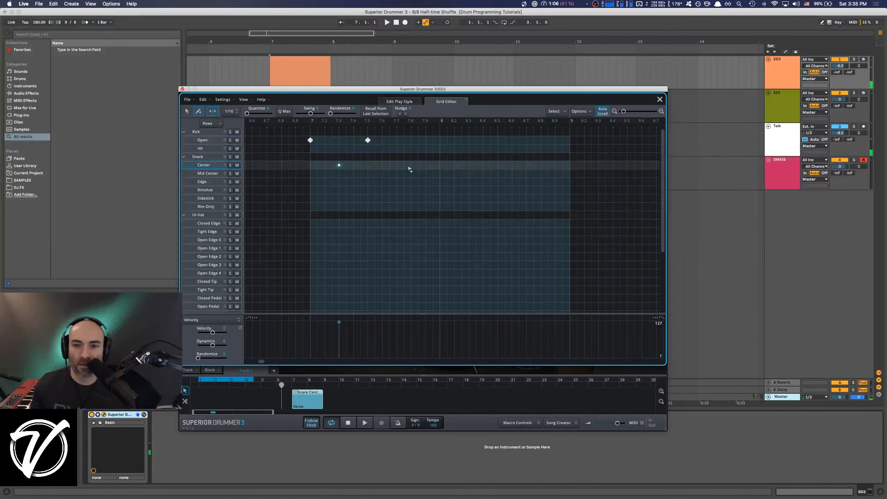
{"action": "left_click", "coordinate": [397, 165]}
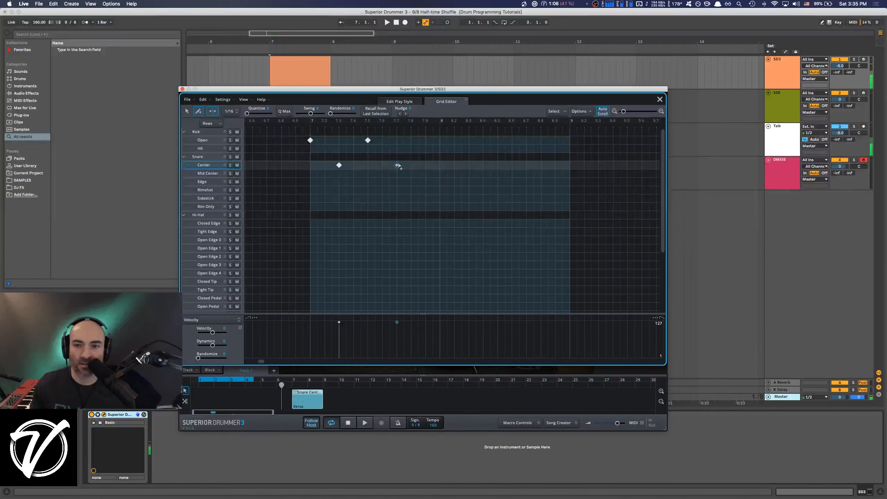
{"action": "left_click", "coordinate": [425, 165]}
Step: Duplicate the bar 7 kick and snare pattern into bar 8 and play it back
{"action": "left_click", "coordinate": [186, 112]}
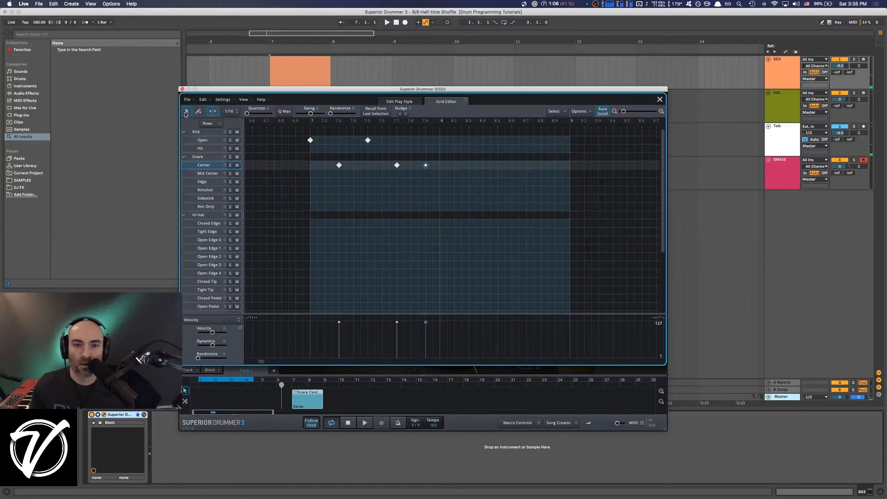
{"action": "left_click_drag", "start_coordinate": [440, 171], "coordinate": [440, 141]}
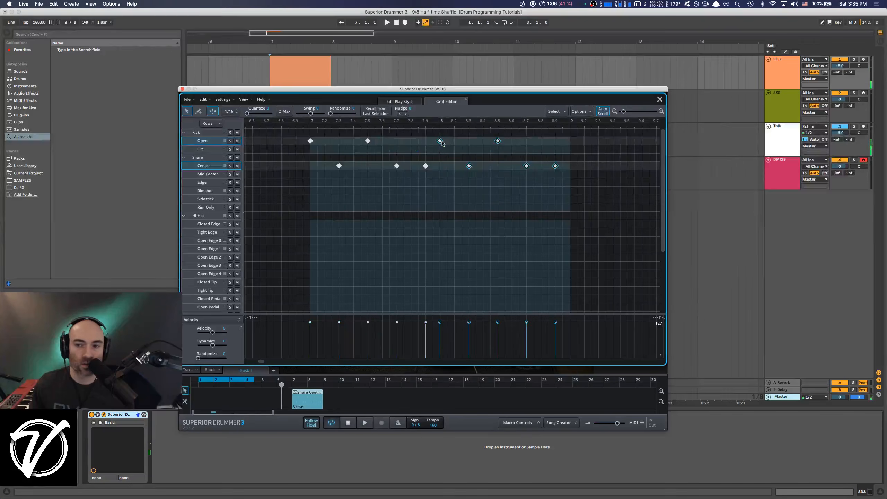
{"action": "key", "text": "space"}
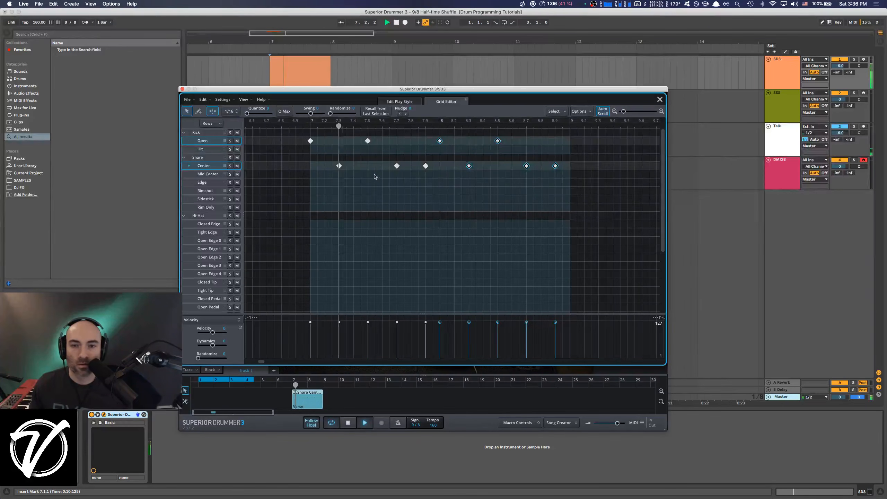
{"action": "key", "text": "space"}
Step: Delete every kick and snare note except the first kick at the start of bar 7
{"action": "left_click_drag", "start_coordinate": [324, 178], "coordinate": [561, 136]}
{"action": "right_click", "coordinate": [536, 147]}
{"action": "left_click", "coordinate": [559, 185]}
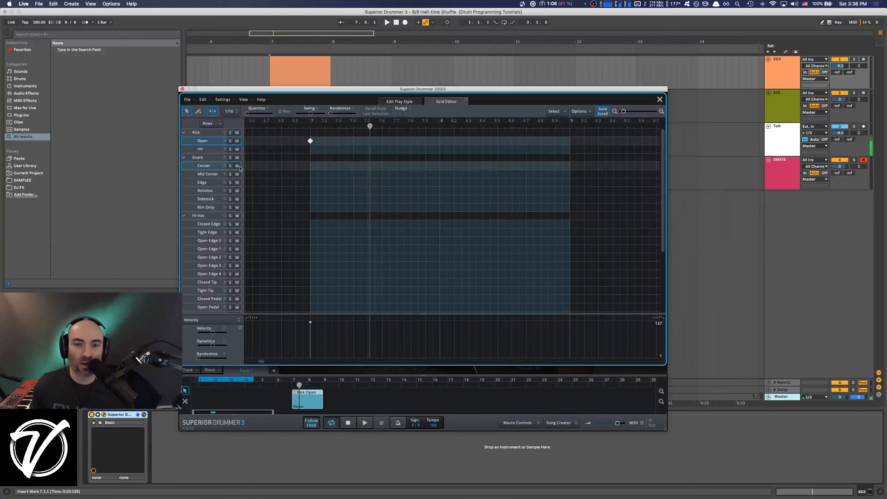
Step: Draw a half-time pattern with Snare Center at 7.5, 7.9 and 8.5 and Kick Open at 8.1 and 8.9, and play it
{"action": "left_click", "coordinate": [198, 112]}
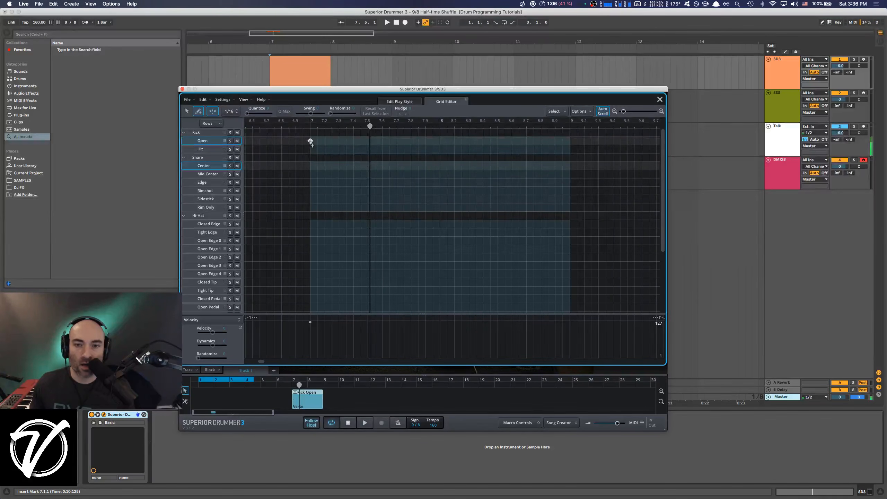
{"action": "left_click", "coordinate": [310, 141]}
{"action": "left_click", "coordinate": [369, 166]}
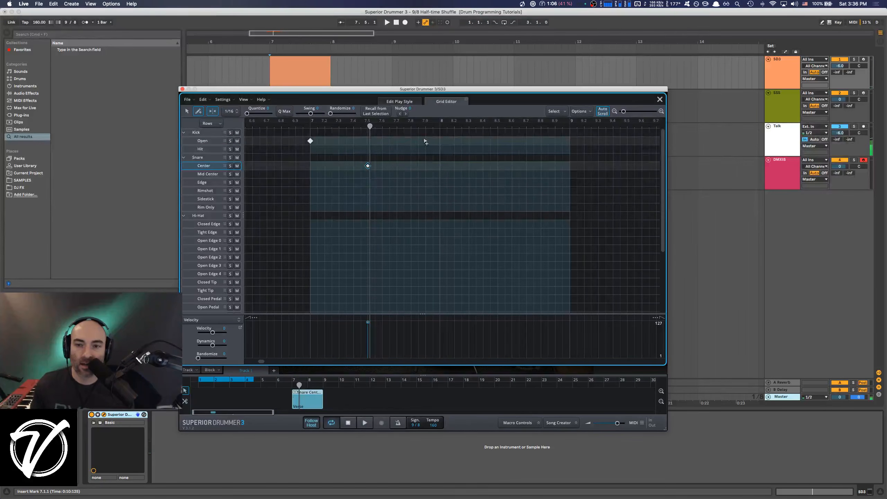
{"action": "left_click", "coordinate": [426, 166]}
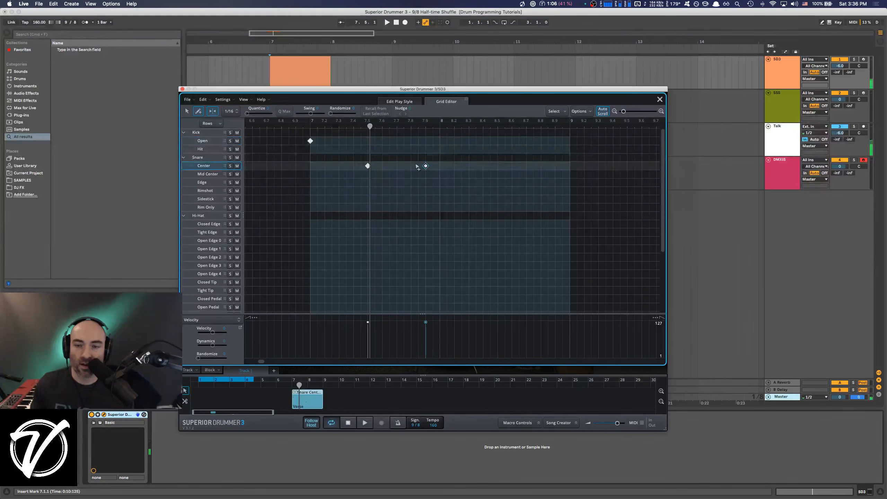
{"action": "left_click", "coordinate": [439, 141]}
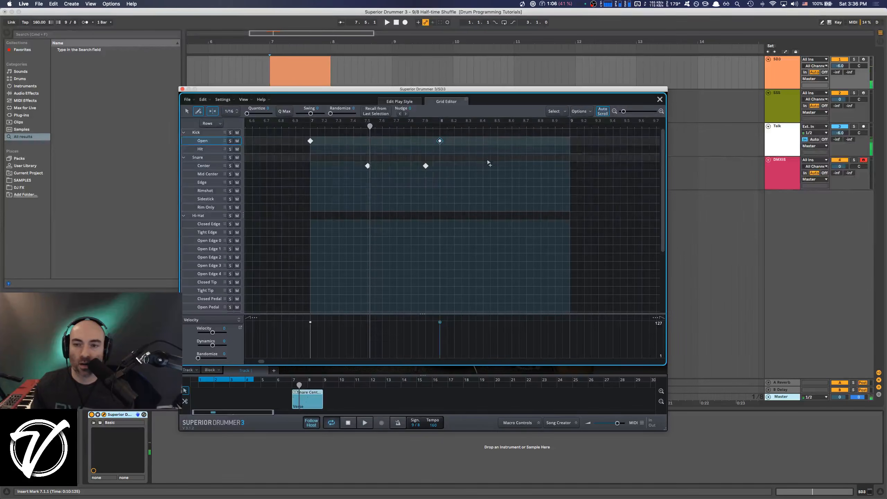
{"action": "left_click", "coordinate": [498, 166]}
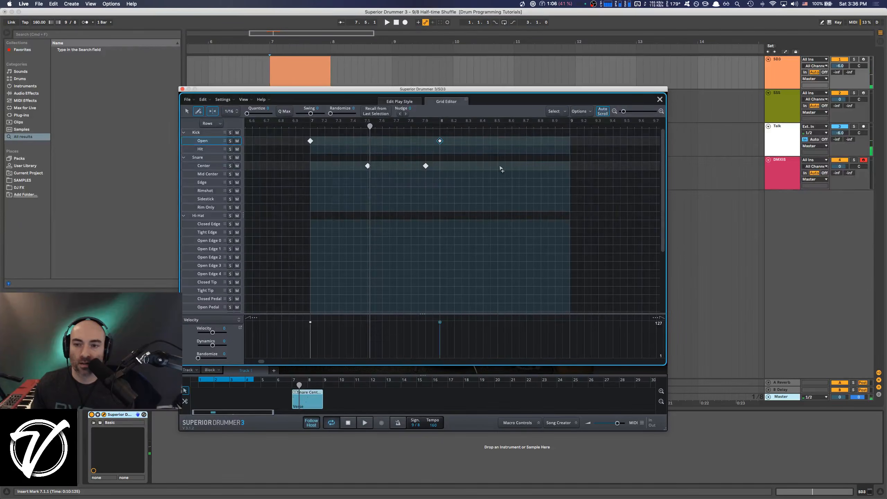
{"action": "left_click", "coordinate": [556, 141]}
{"action": "key", "text": "space"}
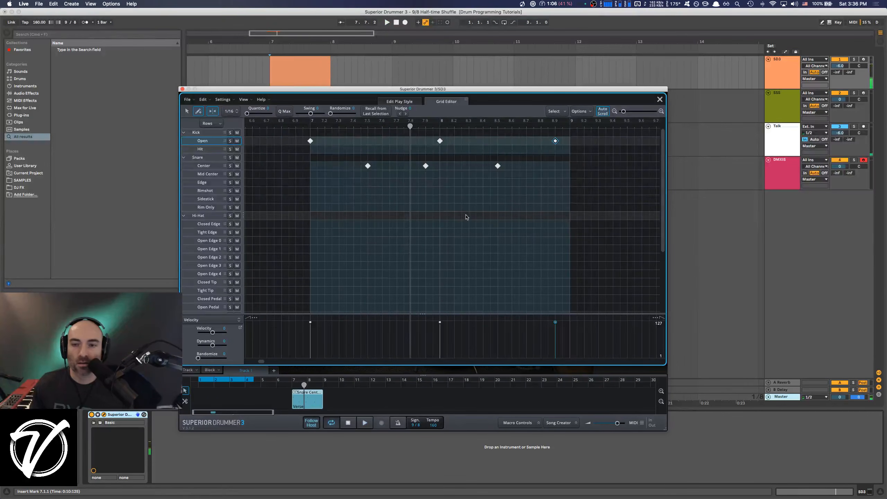
Step: Erase all notes after 7.5, leaving only the opening kick and the first Snare Center note
{"action": "left_click", "coordinate": [425, 165]}
{"action": "left_click", "coordinate": [440, 141]}
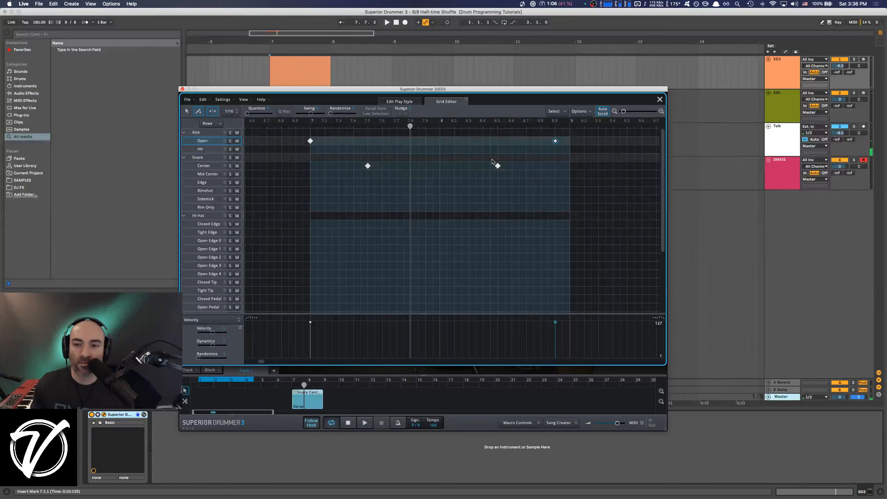
{"action": "left_click", "coordinate": [497, 165]}
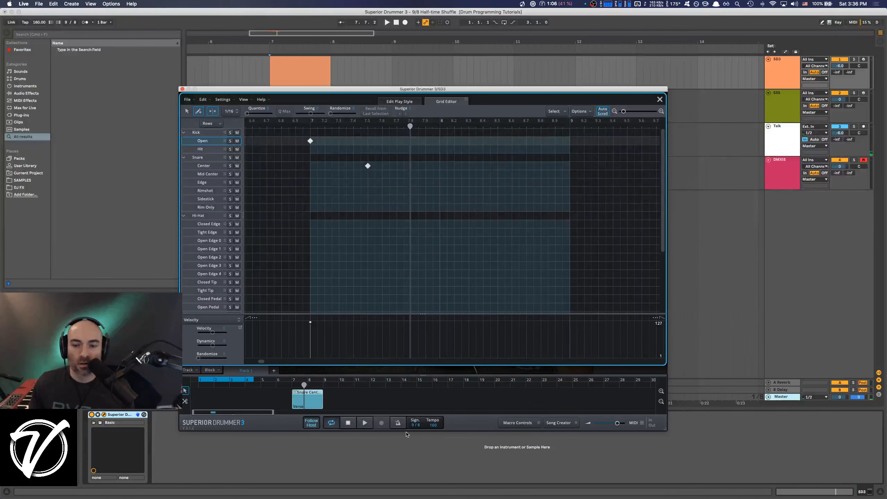
Step: Change the time signature to 9/4 in both Superior Drummer and Live, and reposition the Superior Drummer window
{"action": "left_click", "coordinate": [419, 425]}
{"action": "left_click", "coordinate": [428, 439]}
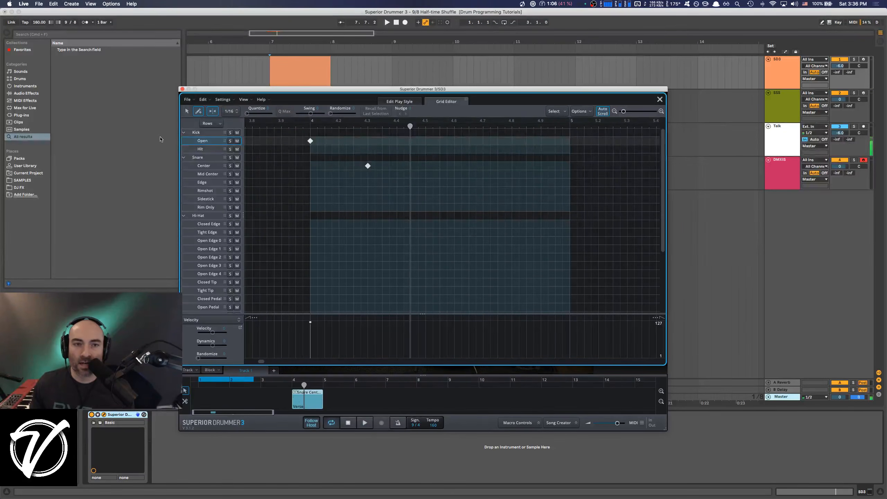
{"action": "left_click", "coordinate": [76, 23]}
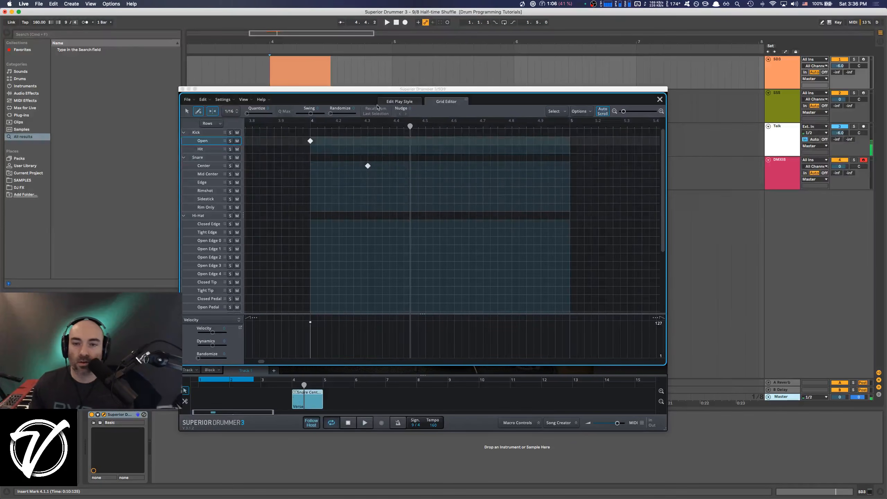
{"action": "left_click_drag", "start_coordinate": [392, 91], "coordinate": [361, 94]}
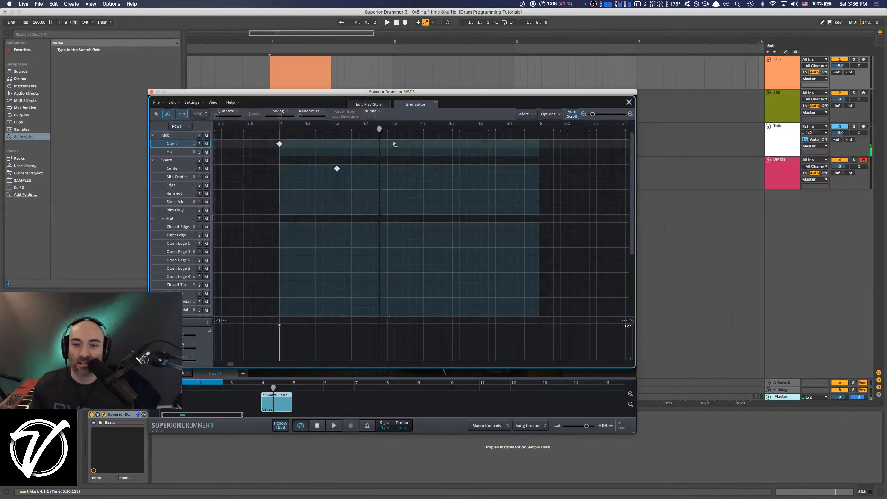
Step: Complete the 9/4 bar with a Kick Open note at 4.5 and Snare Center notes at 4.7 and 4.9, and play it
{"action": "left_click", "coordinate": [279, 143]}
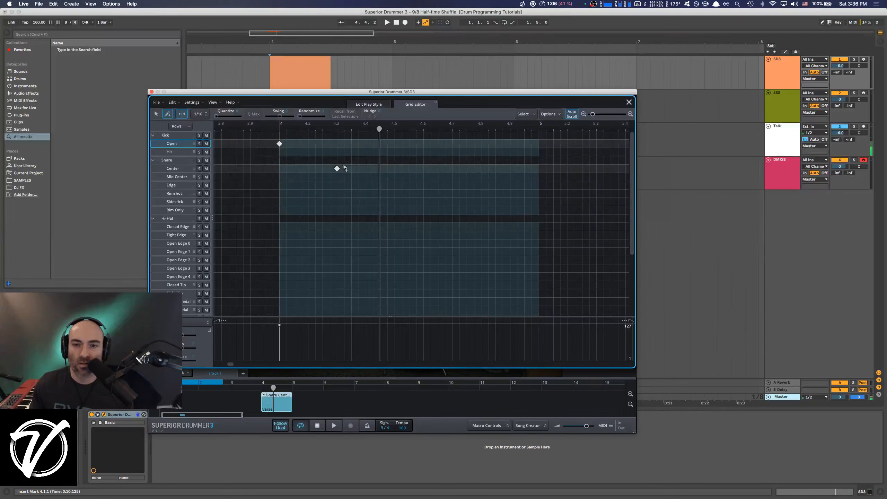
{"action": "left_click", "coordinate": [395, 144]}
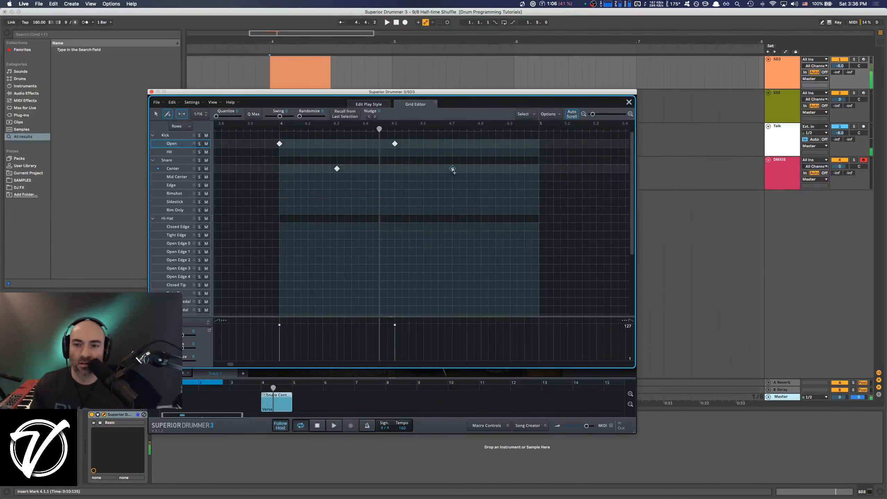
{"action": "left_click", "coordinate": [452, 169]}
{"action": "key", "text": "space"}
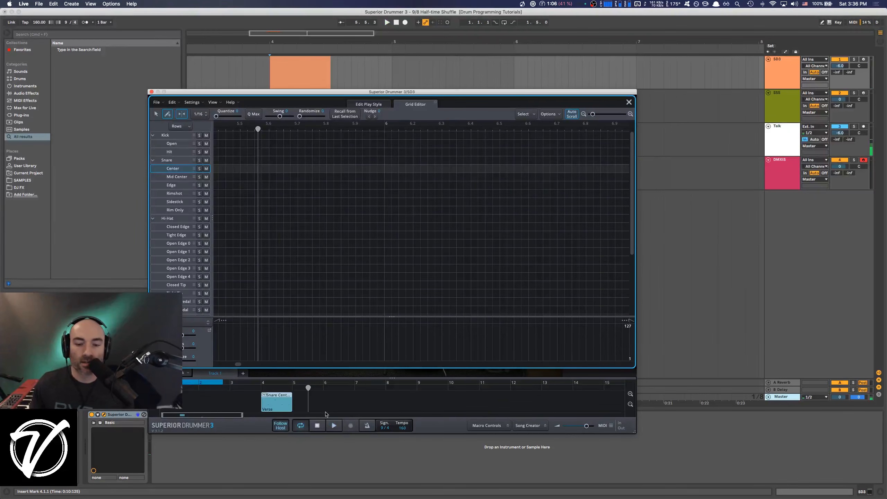
Step: Set the loop range to the MIDI block at bar 4, and collapse and re-expand the Snare row
{"action": "left_click", "coordinate": [275, 399]}
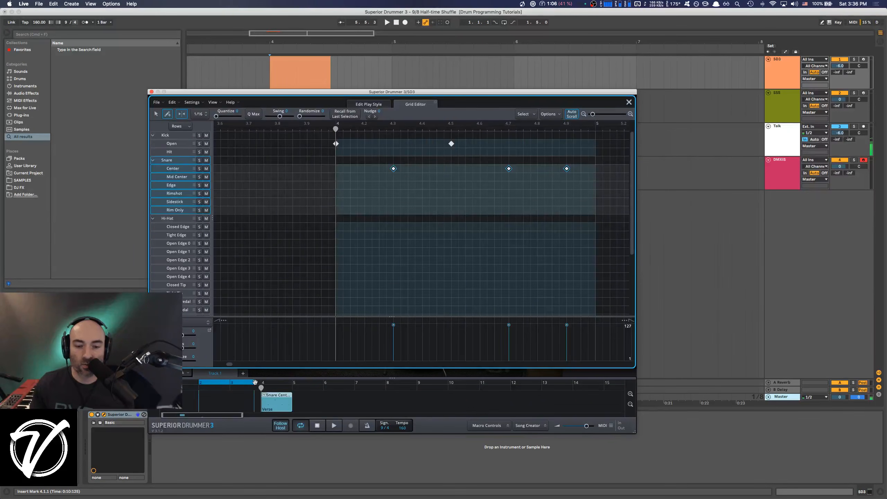
{"action": "left_click_drag", "start_coordinate": [255, 382], "coordinate": [317, 385]}
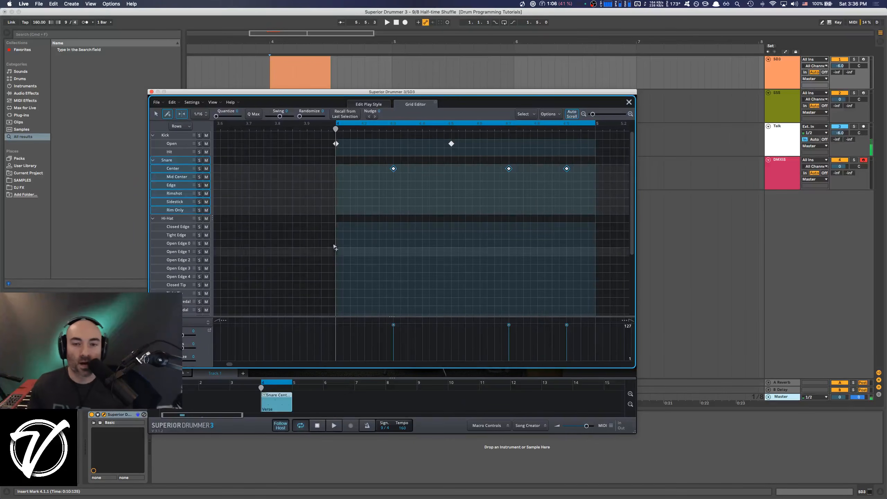
{"action": "left_click", "coordinate": [153, 160]}
{"action": "left_click", "coordinate": [154, 160]}
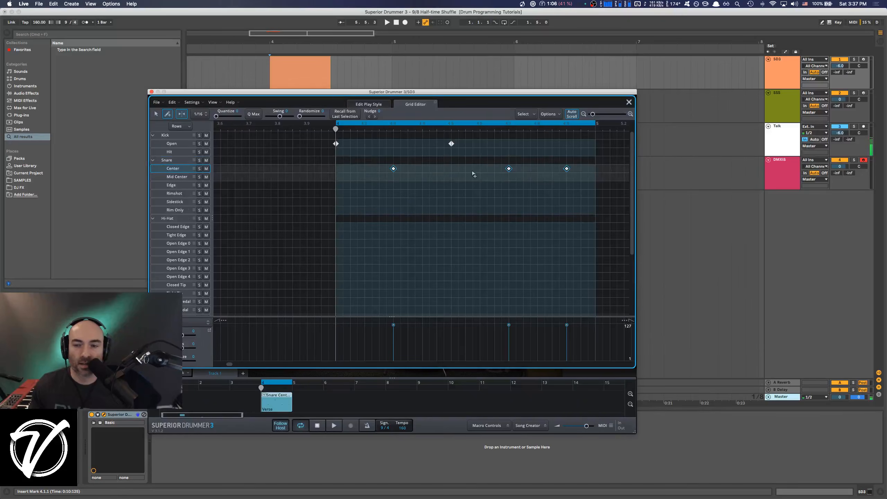
Step: Set the grid to 1/8t and add Snare Center notes on the second and third triplets of beat 9, with descending velocities
{"action": "left_click", "coordinate": [204, 117]}
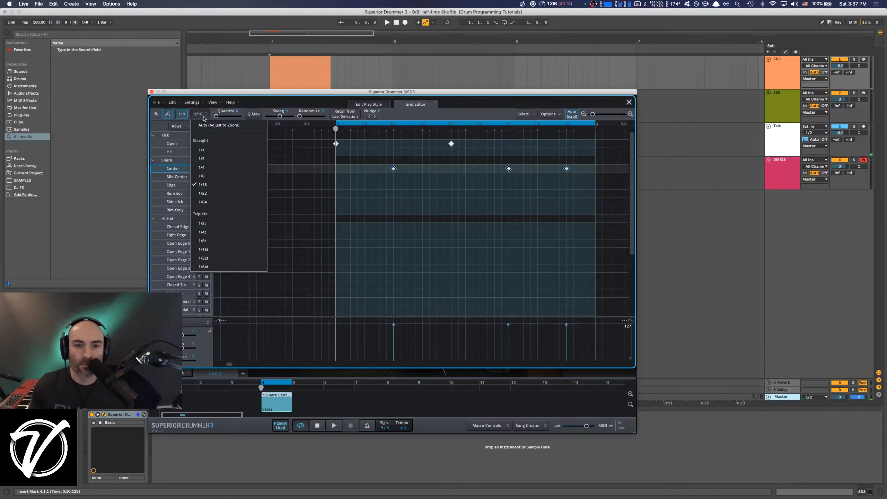
{"action": "left_click", "coordinate": [208, 243]}
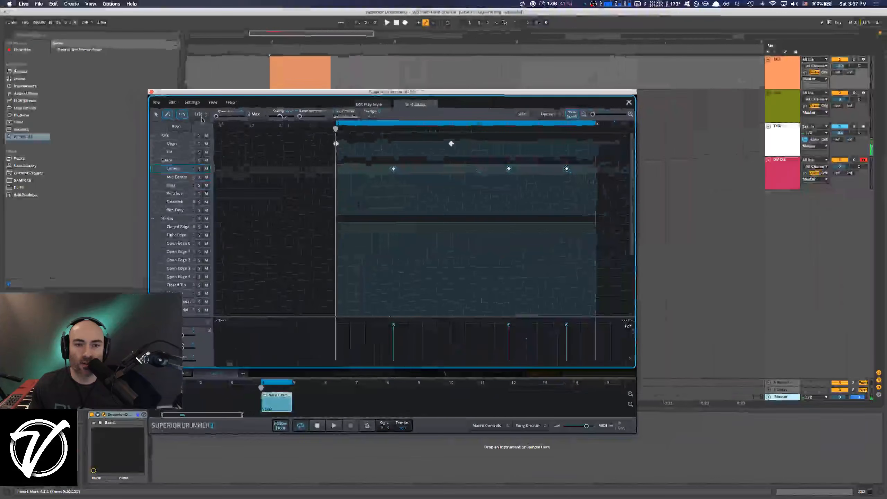
{"action": "left_click", "coordinate": [588, 171]}
{"action": "left_click_drag", "start_coordinate": [575, 333], "coordinate": [576, 337]}
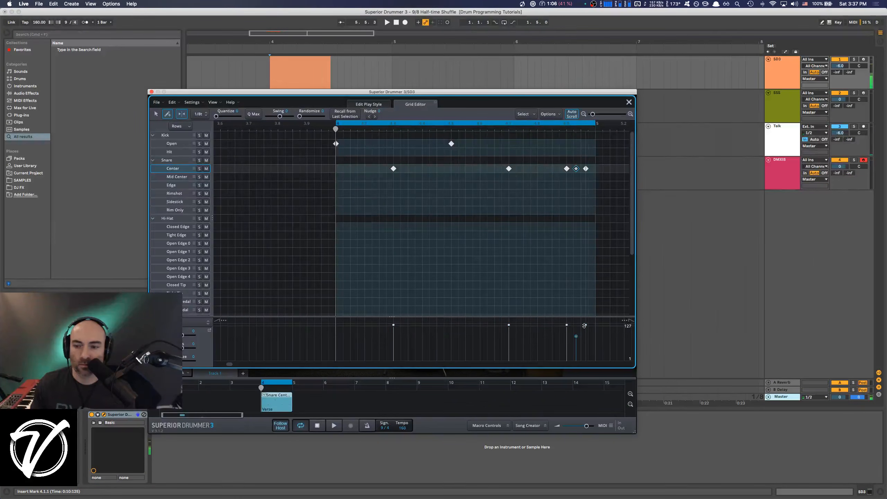
Step: Play the bar with the added snare triplets and reposition the Superior Drummer window
{"action": "key", "text": "space"}
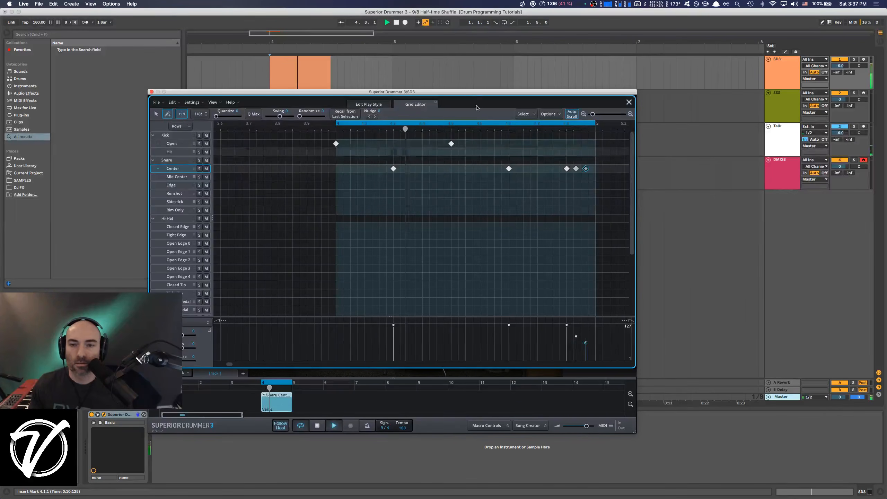
{"action": "left_click_drag", "start_coordinate": [470, 94], "coordinate": [416, 106]}
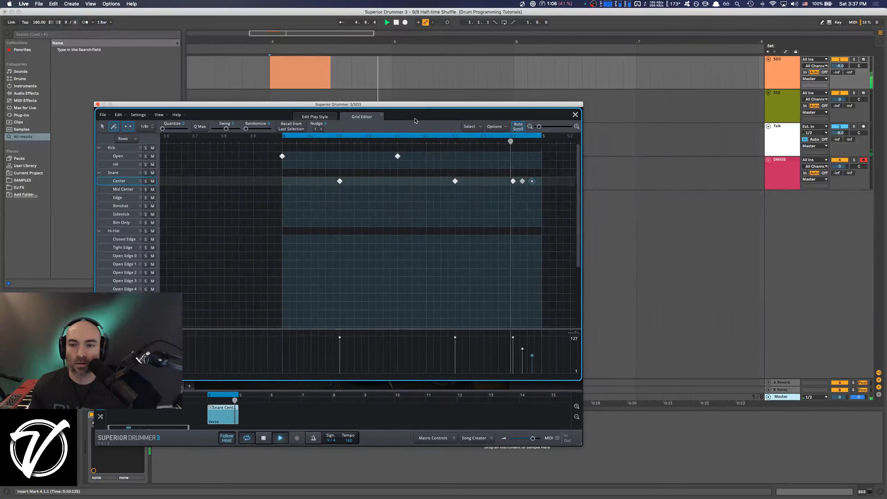
{"action": "key", "text": "space"}
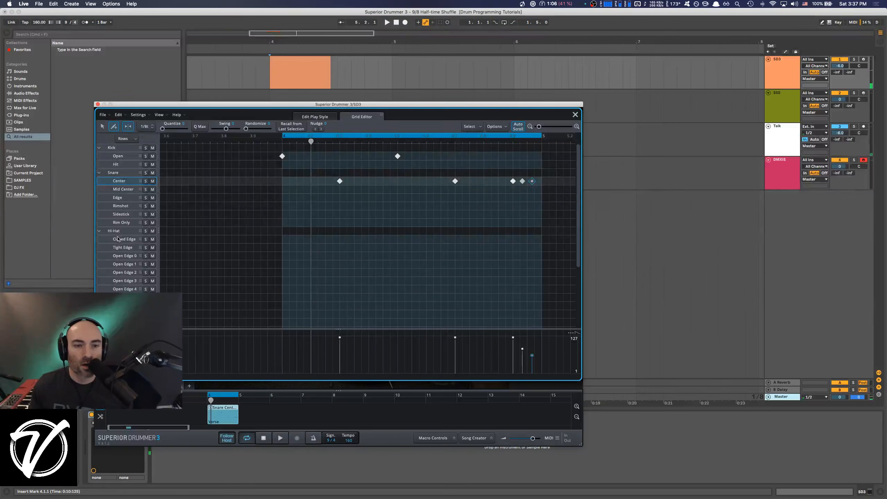
Step: Add Hi-Hat Closed Edge notes on the first and third triplets of all nine beats, and move the beat 9 downbeat snare to Kick Open
{"action": "left_click", "coordinate": [282, 240]}
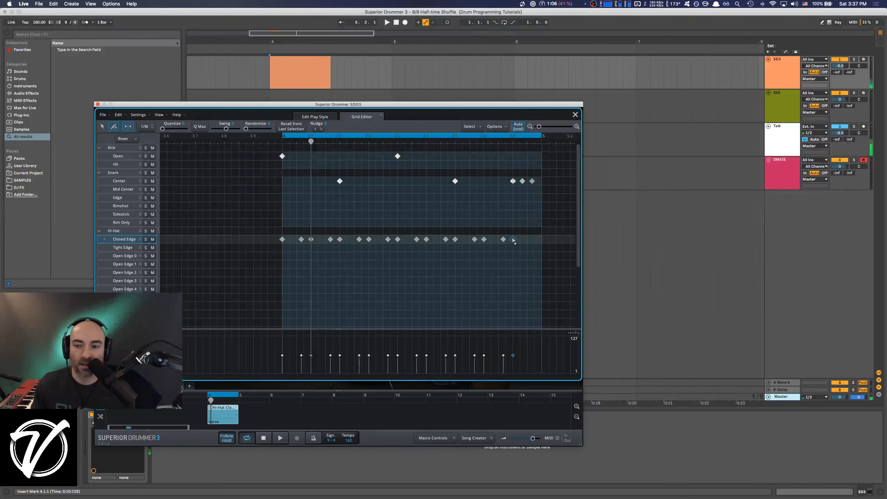
{"action": "key", "text": "space"}
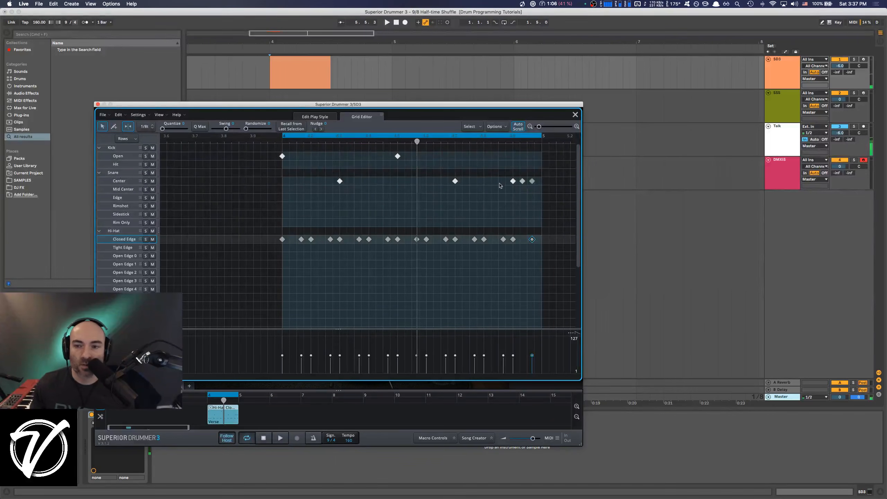
{"action": "left_click_drag", "start_coordinate": [513, 181], "coordinate": [513, 157]}
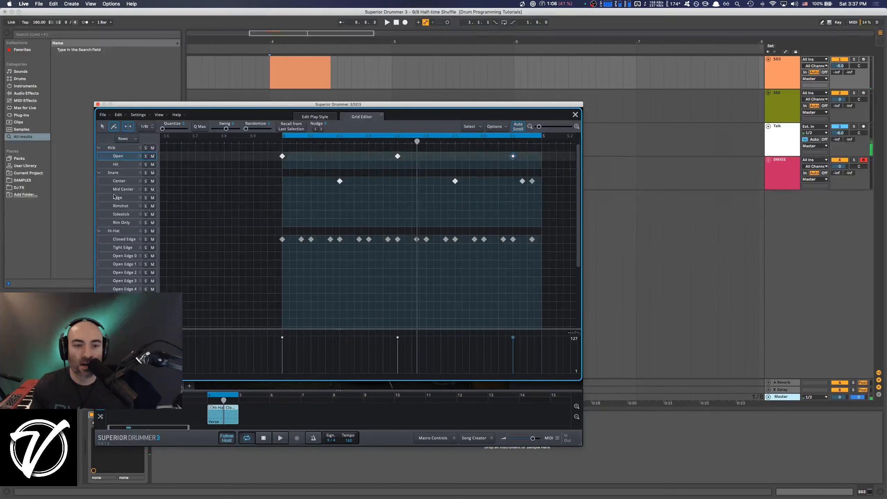
Step: Add Snare Edge ghost notes on the middle triplet of beats 1 to 8 at reduced velocity, and start playback
{"action": "left_click", "coordinate": [292, 198]}
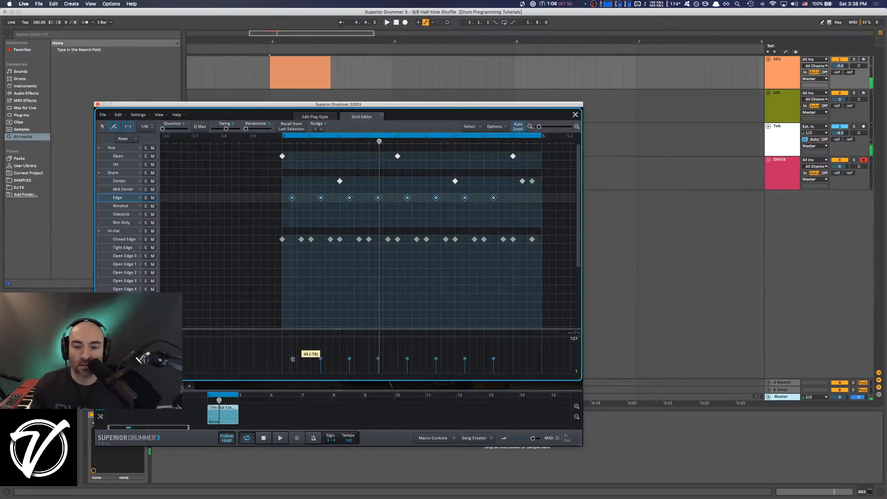
{"action": "left_click_drag", "start_coordinate": [293, 359], "coordinate": [293, 357]}
{"action": "key", "text": "space"}
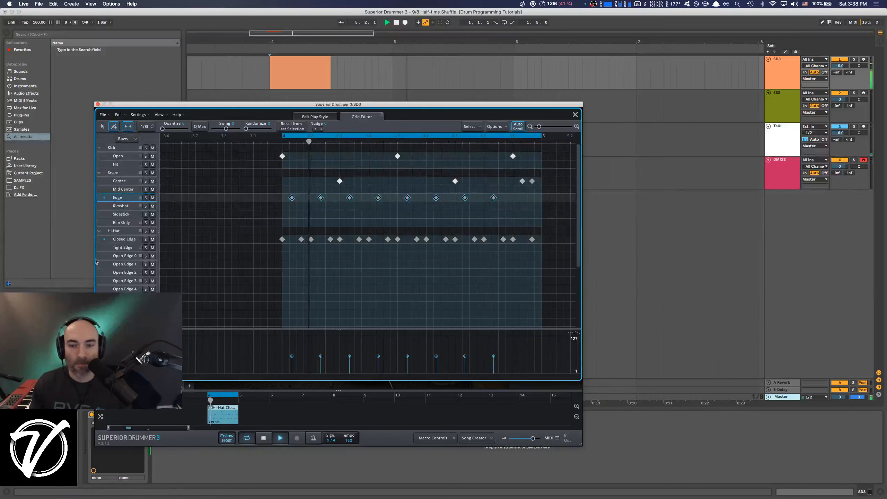
Step: Move the last two Snare Center notes in beat 9 to Mid Center and Edge respectively
{"action": "left_click", "coordinate": [102, 127]}
{"action": "mouse_move", "coordinate": [517, 176]}
{"action": "left_mouse_down"}
{"action": "mouse_move", "coordinate": [537, 188]}
{"action": "mouse_move", "coordinate": [525, 190]}
{"action": "mouse_move", "coordinate": [532, 198]}
{"action": "left_mouse_up"}
{"action": "left_click", "coordinate": [529, 199]}
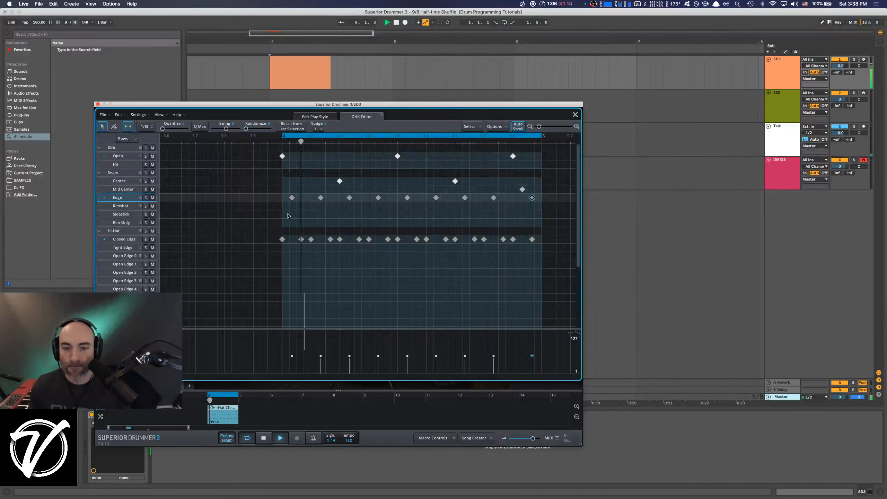
Step: Lower the velocities of the third-triplet Hi-Hat Closed Edge notes across the bar, keeping the downbeats accented
{"action": "left_click", "coordinate": [124, 240]}
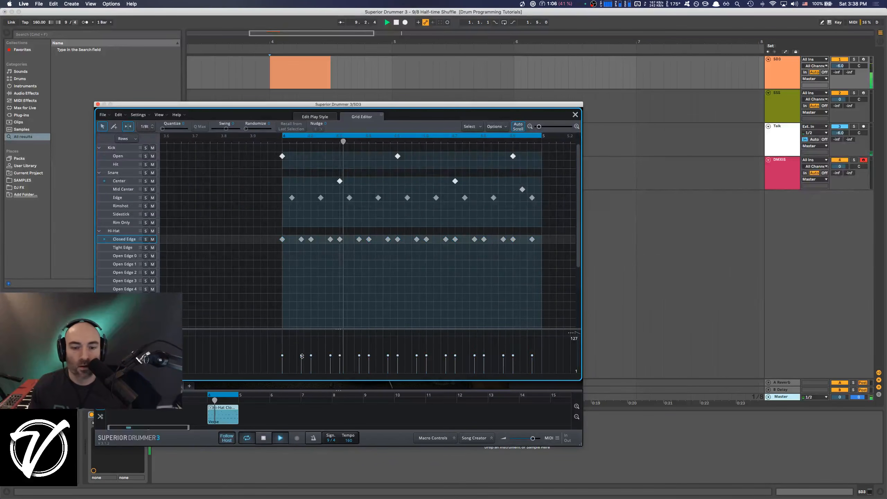
{"action": "left_click_drag", "start_coordinate": [302, 356], "coordinate": [531, 363]}
{"action": "left_click", "coordinate": [360, 356]}
Step: Add a softer Kick Open note on the last triplet of beat 9, and re-enter the Snare Edge note there at a higher velocity
{"action": "left_click", "coordinate": [113, 127]}
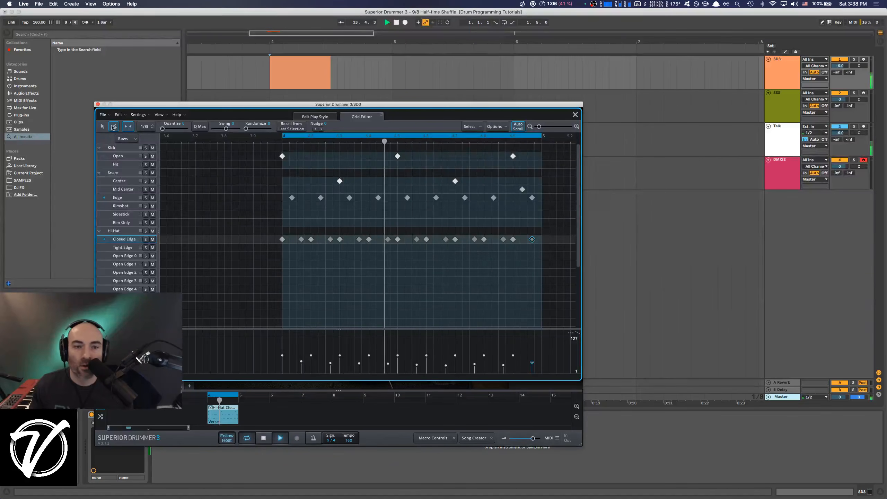
{"action": "left_click", "coordinate": [532, 156]}
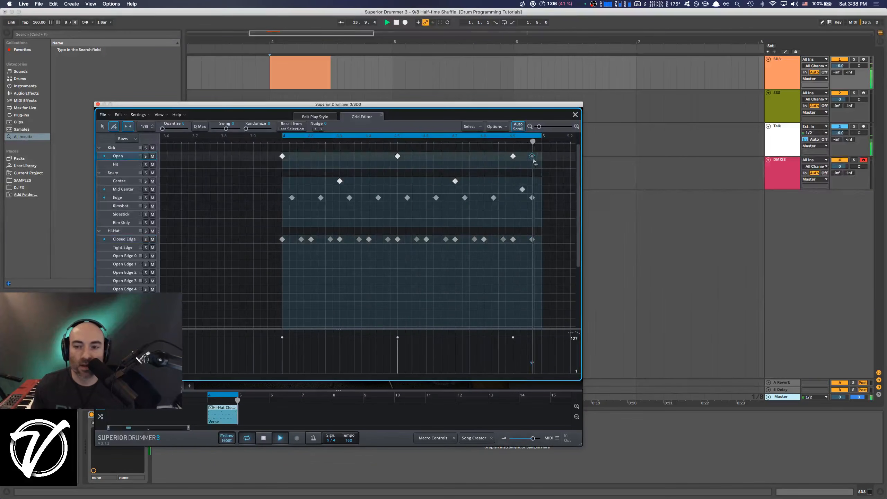
{"action": "left_click_drag", "start_coordinate": [532, 362], "coordinate": [531, 356]}
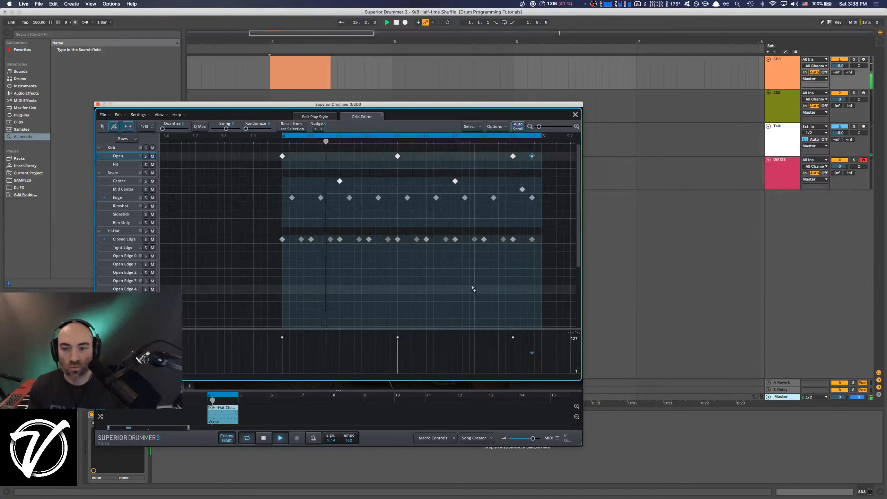
{"action": "left_click", "coordinate": [532, 198]}
{"action": "left_click", "coordinate": [532, 198]}
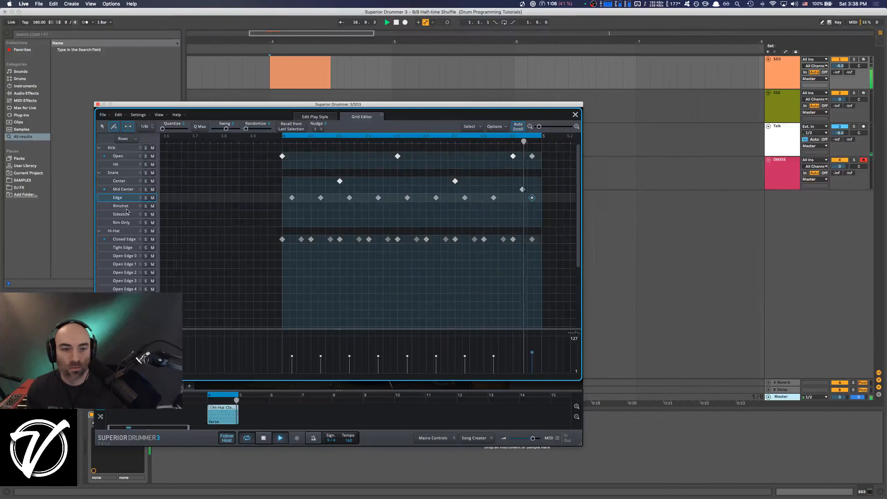
Step: Accent the Snare Edge notes on beats 1, 3, 5, 7 and 9, with about 76 on beat 5, and slightly raise beat 2
{"action": "left_click", "coordinate": [117, 198]}
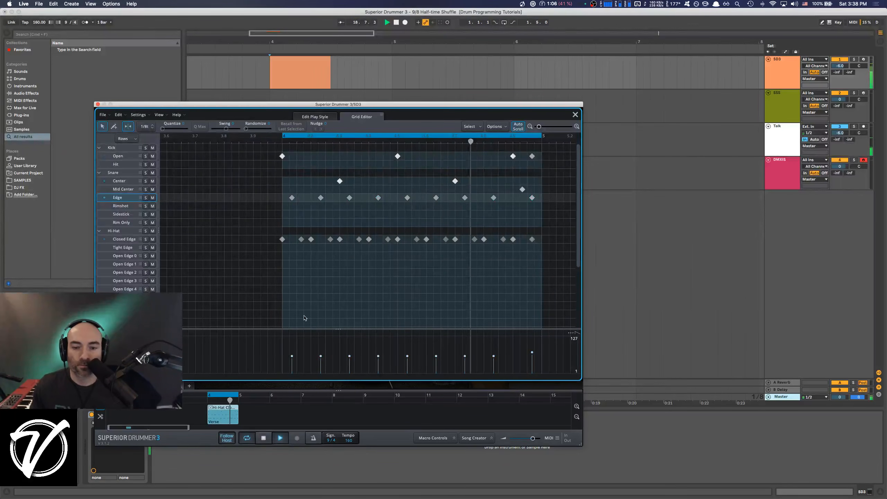
{"action": "left_click", "coordinate": [292, 353]}
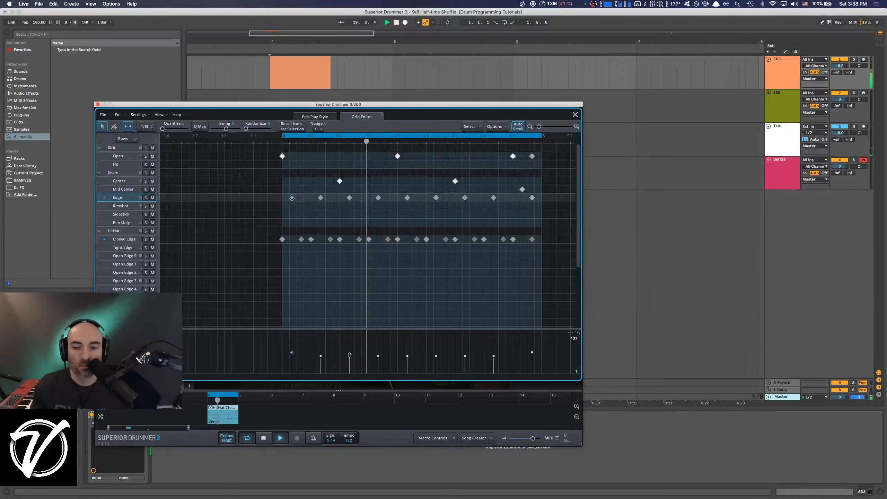
{"action": "left_click_drag", "start_coordinate": [349, 356], "coordinate": [349, 352]}
{"action": "left_click_drag", "start_coordinate": [407, 356], "coordinate": [407, 351]}
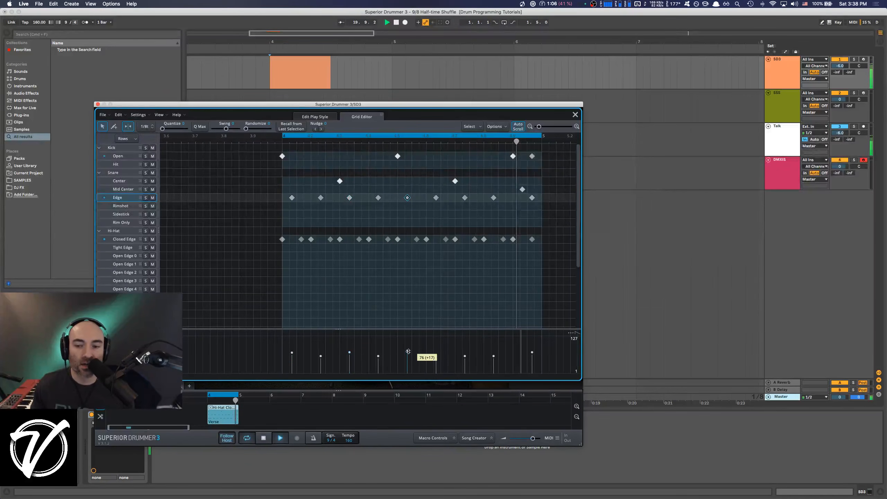
{"action": "left_click_drag", "start_coordinate": [464, 356], "coordinate": [532, 351]}
{"action": "left_click", "coordinate": [436, 357]}
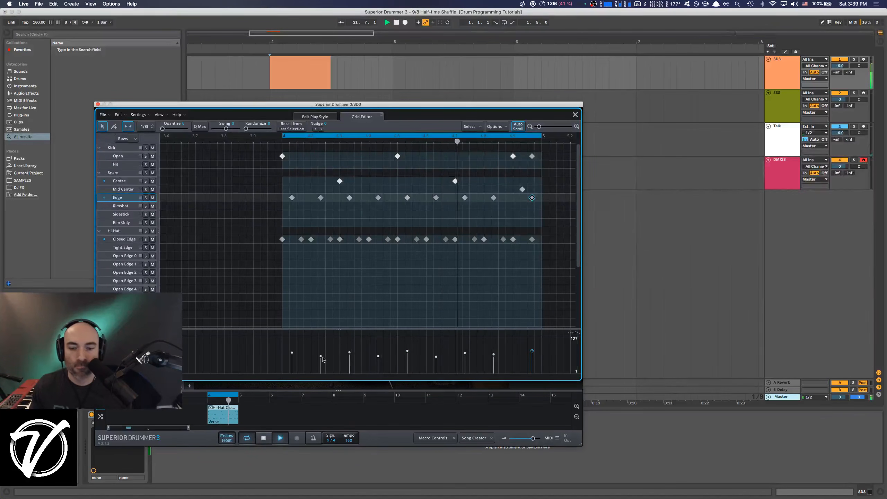
{"action": "left_click_drag", "start_coordinate": [320, 356], "coordinate": [320, 354]}
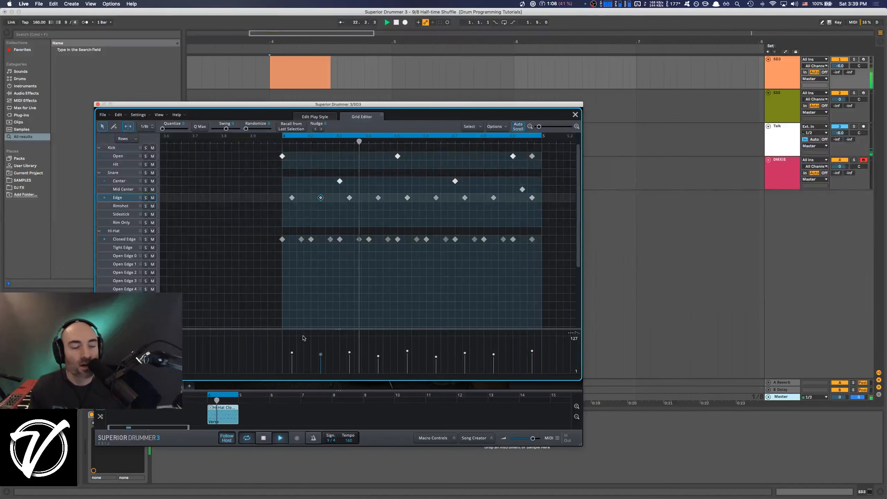
Step: Examine the groove's instruments in Edit Play Style, select Cymbal 2, then return to the Grid Editor and stop playback
{"action": "left_click", "coordinate": [311, 117]}
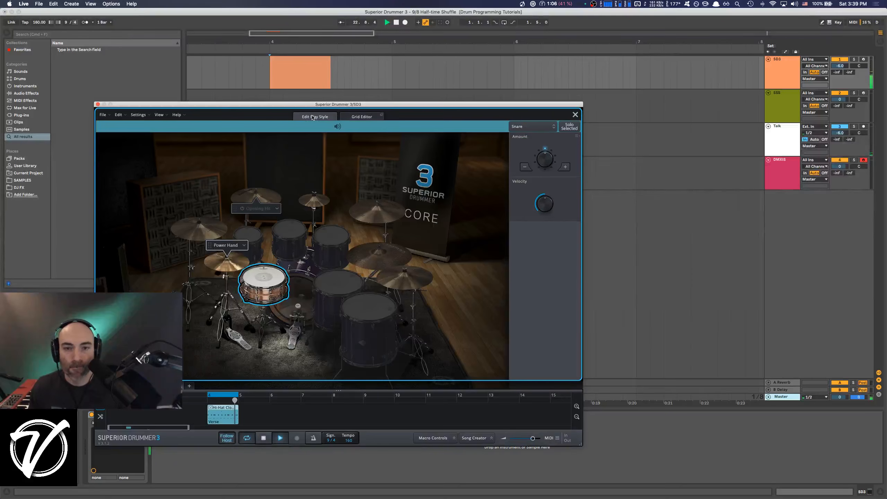
{"action": "left_click", "coordinate": [269, 201]}
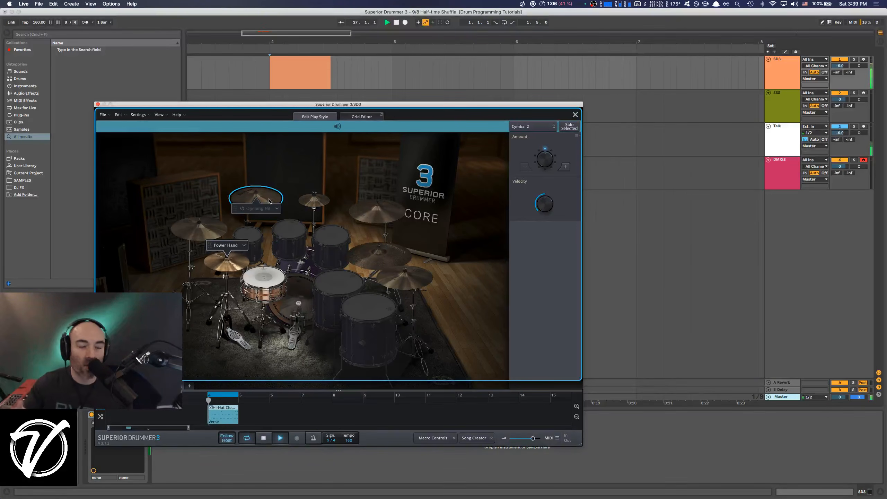
{"action": "left_click", "coordinate": [359, 116]}
{"action": "key", "text": "space"}
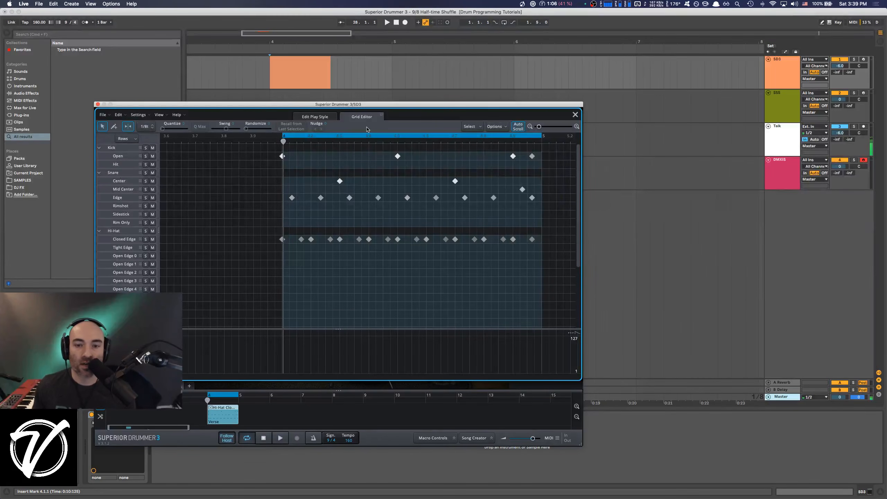
Step: Select all Hi-Hat Closed Edge notes, play the finished groove, and close the Superior Drummer window
{"action": "left_click", "coordinate": [124, 240]}
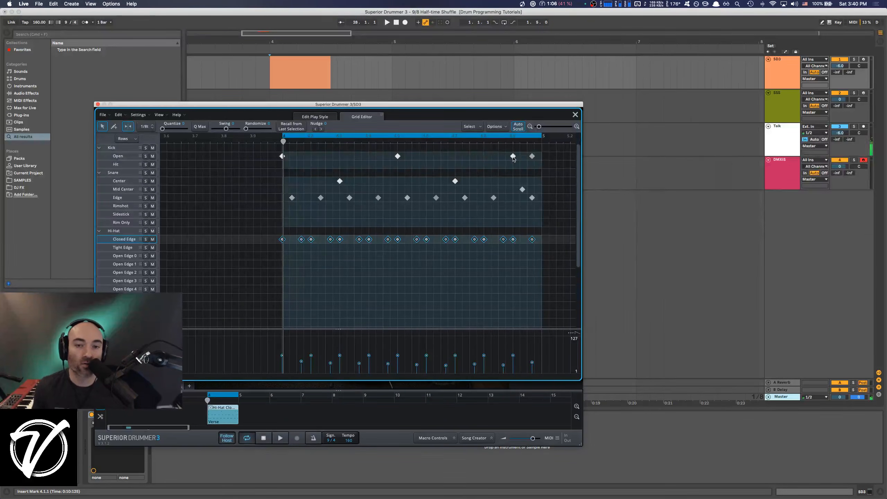
{"action": "key", "text": "space"}
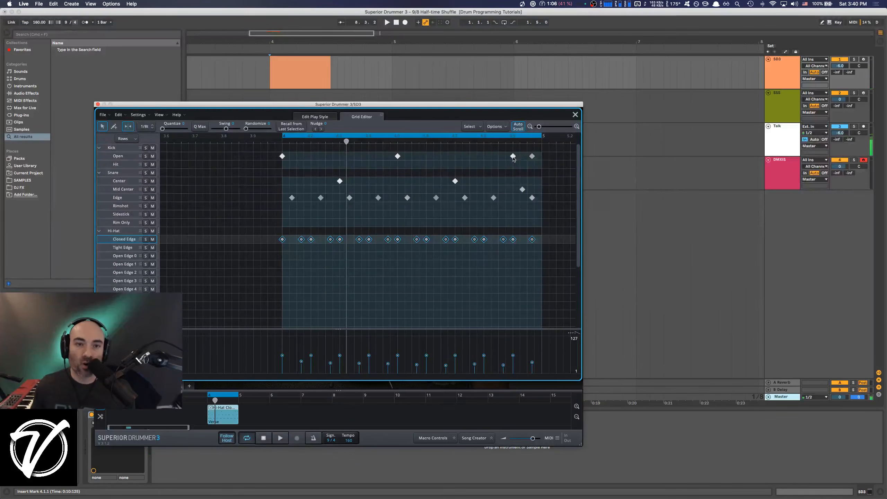
{"action": "left_click", "coordinate": [98, 105]}
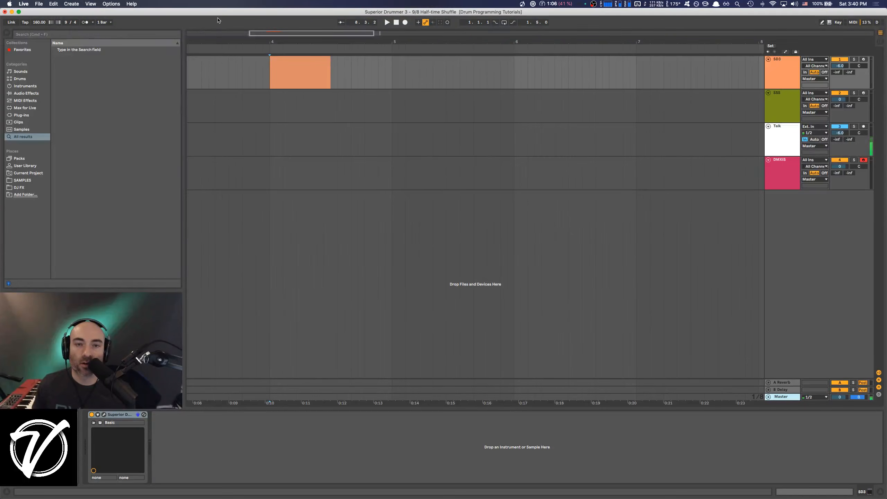